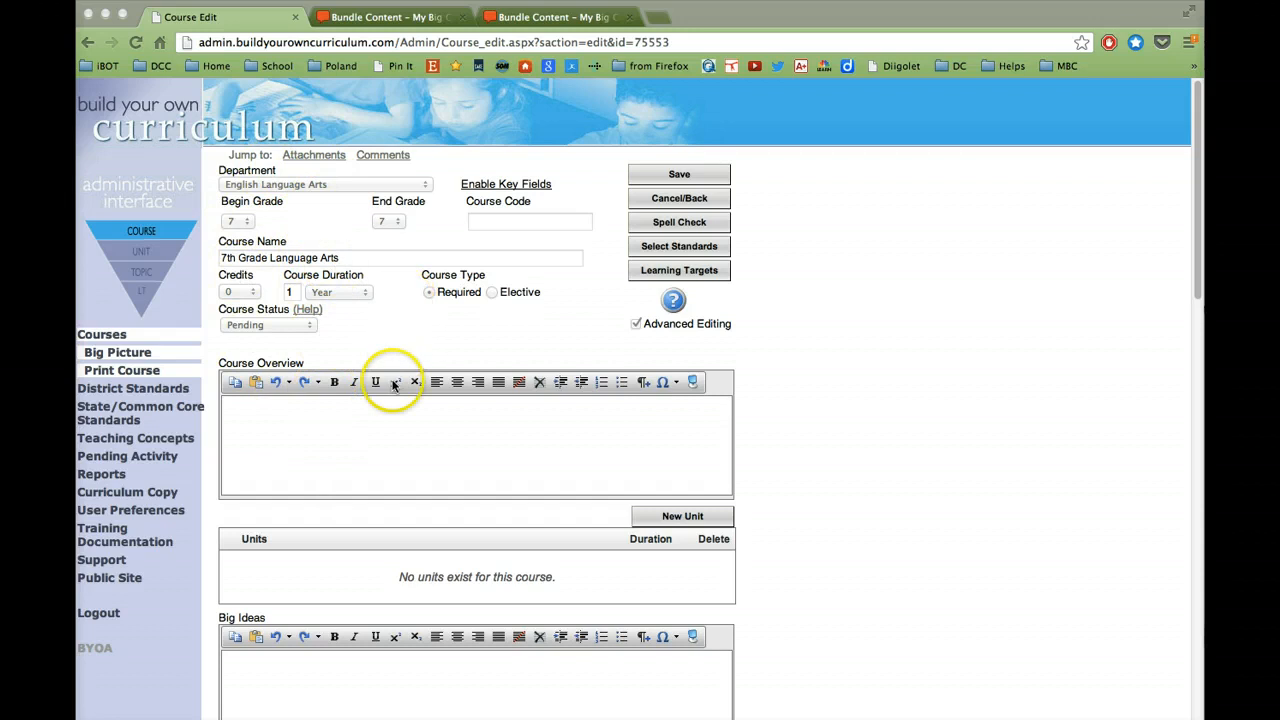
- Look over the 7th Grade Language Arts course form and open the course's learning targets
{"action": "scroll", "coordinate": [388, 385], "scroll_direction": "down", "scroll_amount": 10}
{"action": "scroll", "coordinate": [390, 389], "scroll_direction": "down", "scroll_amount": 5}
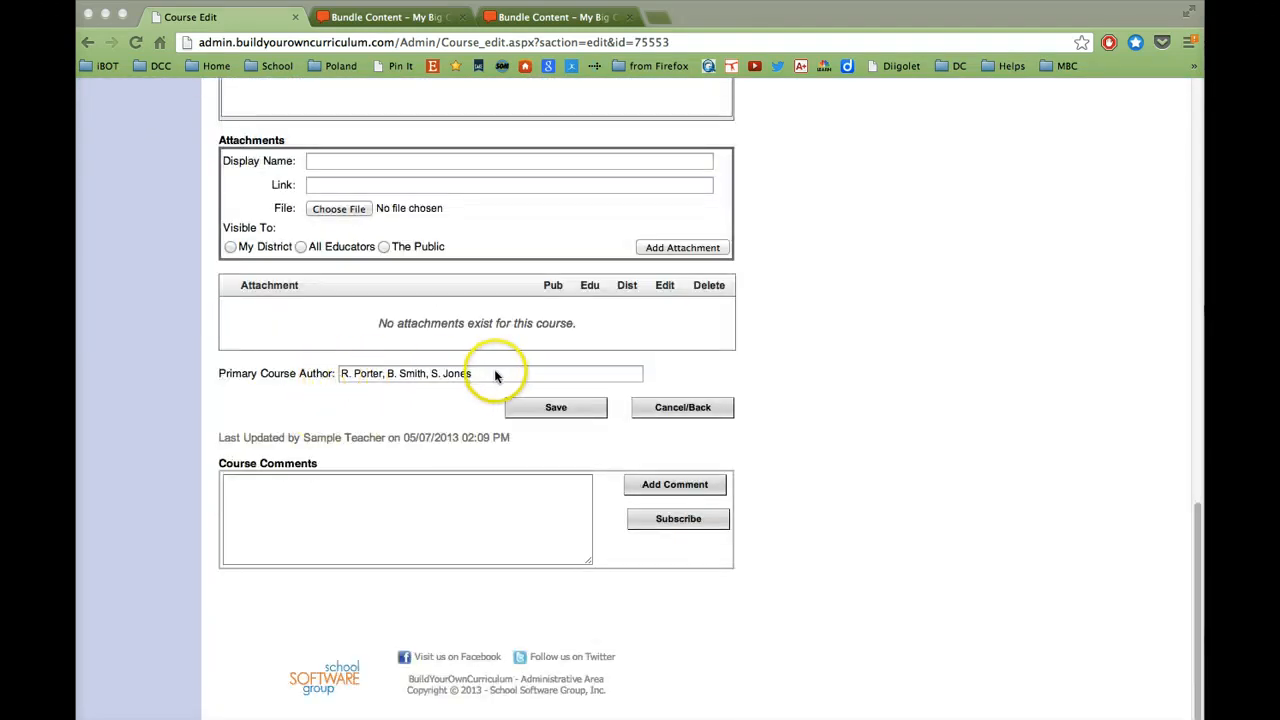
{"action": "scroll", "coordinate": [430, 373], "scroll_direction": "up", "scroll_amount": 10}
{"action": "scroll", "coordinate": [430, 375], "scroll_direction": "up", "scroll_amount": 3}
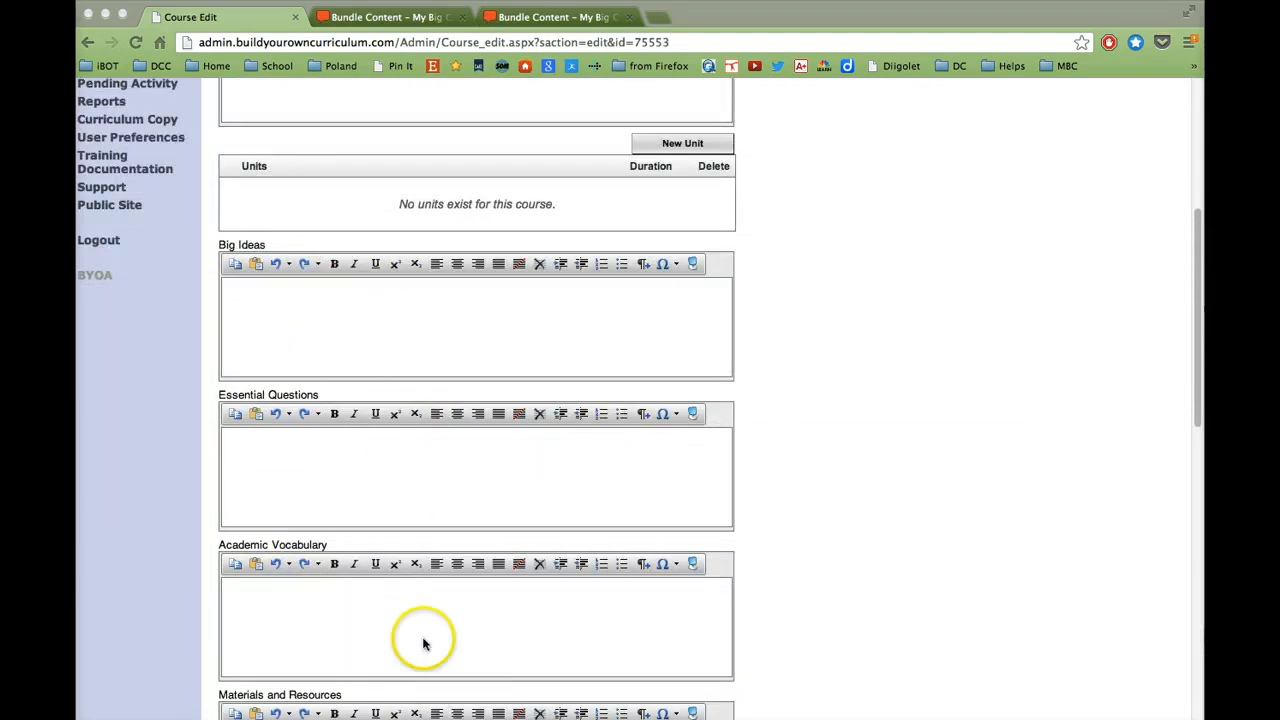
{"action": "scroll", "coordinate": [423, 630], "scroll_direction": "up", "scroll_amount": 3}
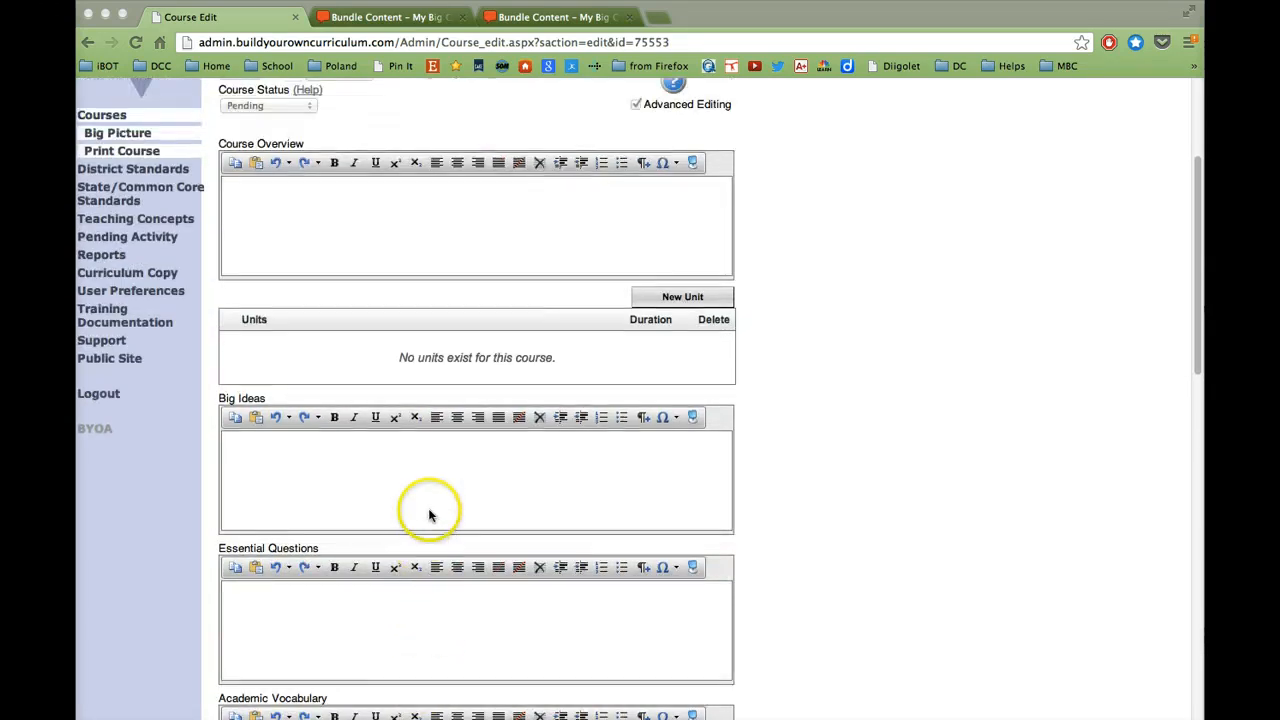
{"action": "scroll", "coordinate": [432, 500], "scroll_direction": "up", "scroll_amount": 4}
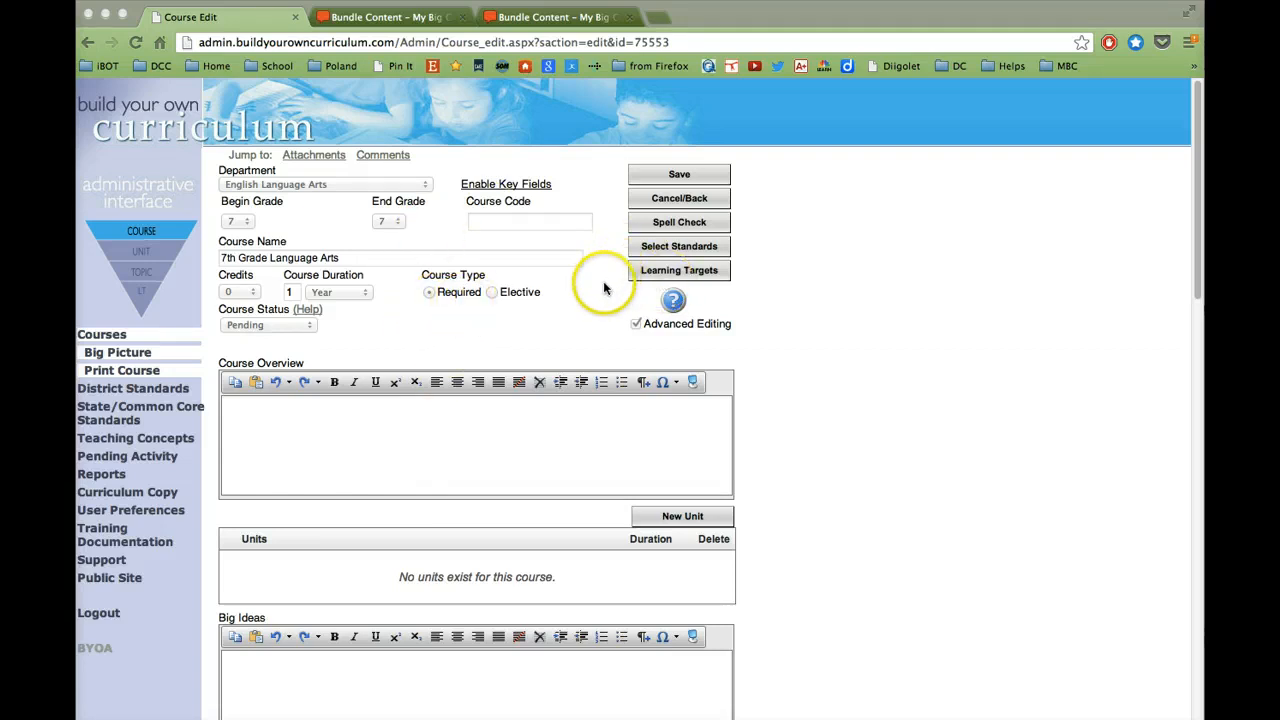
{"action": "left_click", "coordinate": [668, 272]}
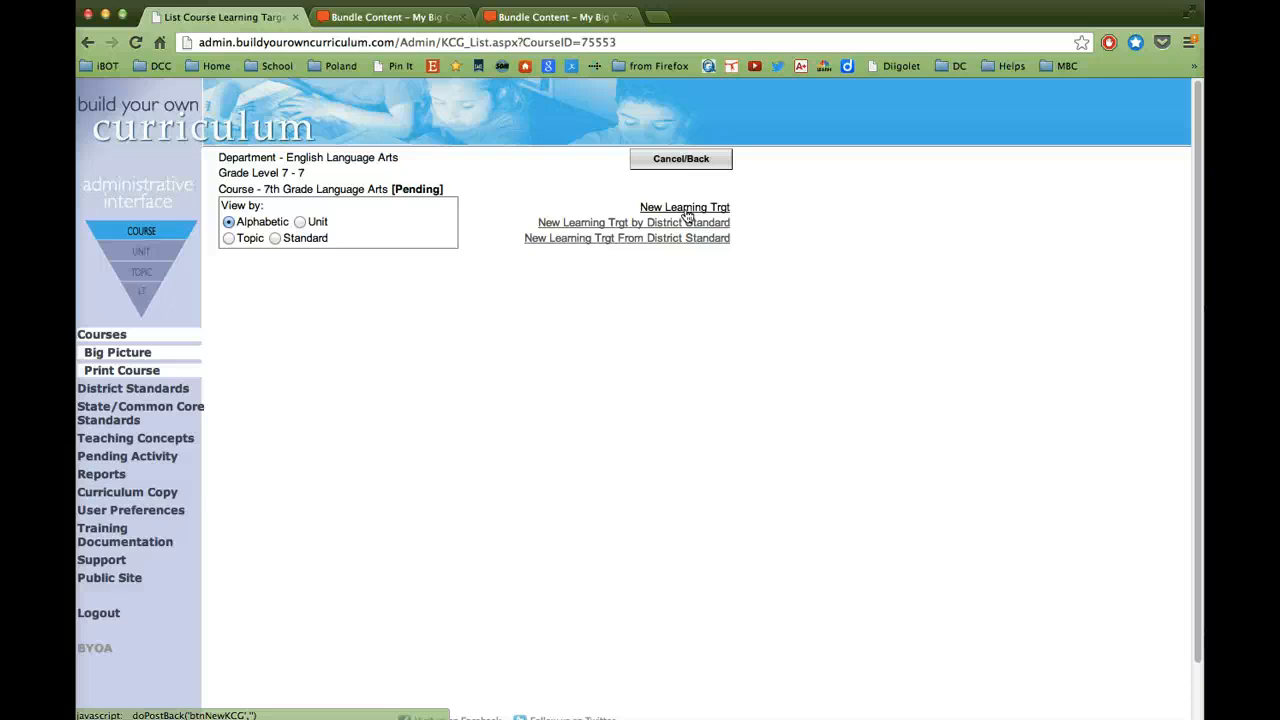
- Start creating new learning targets as exact copies from district standards
{"action": "left_click", "coordinate": [680, 212]}
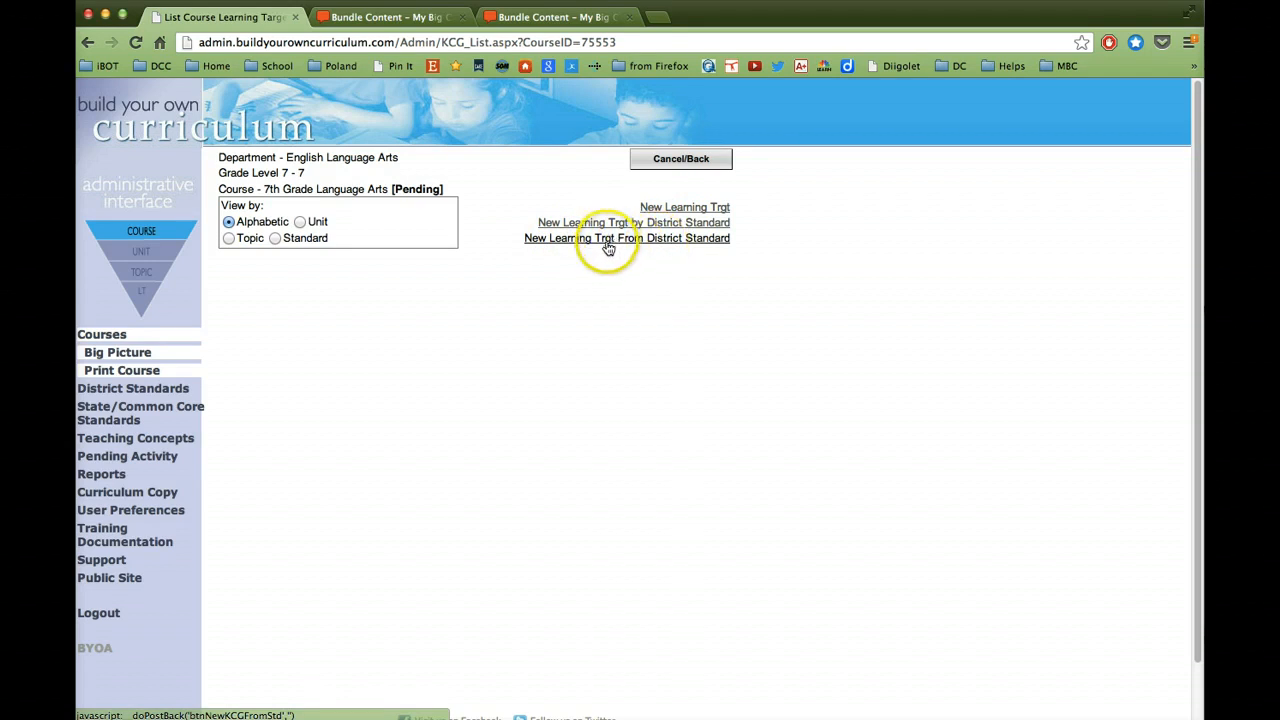
{"action": "left_click", "coordinate": [664, 239]}
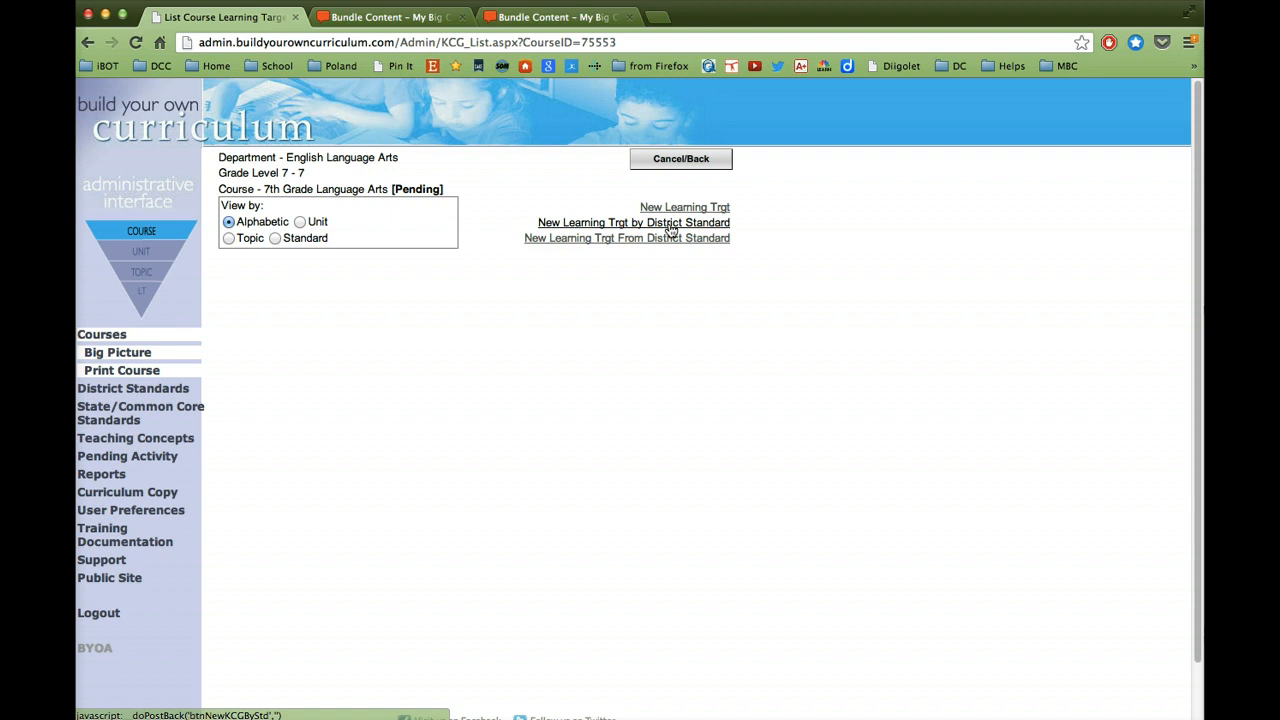
{"action": "left_click", "coordinate": [656, 224]}
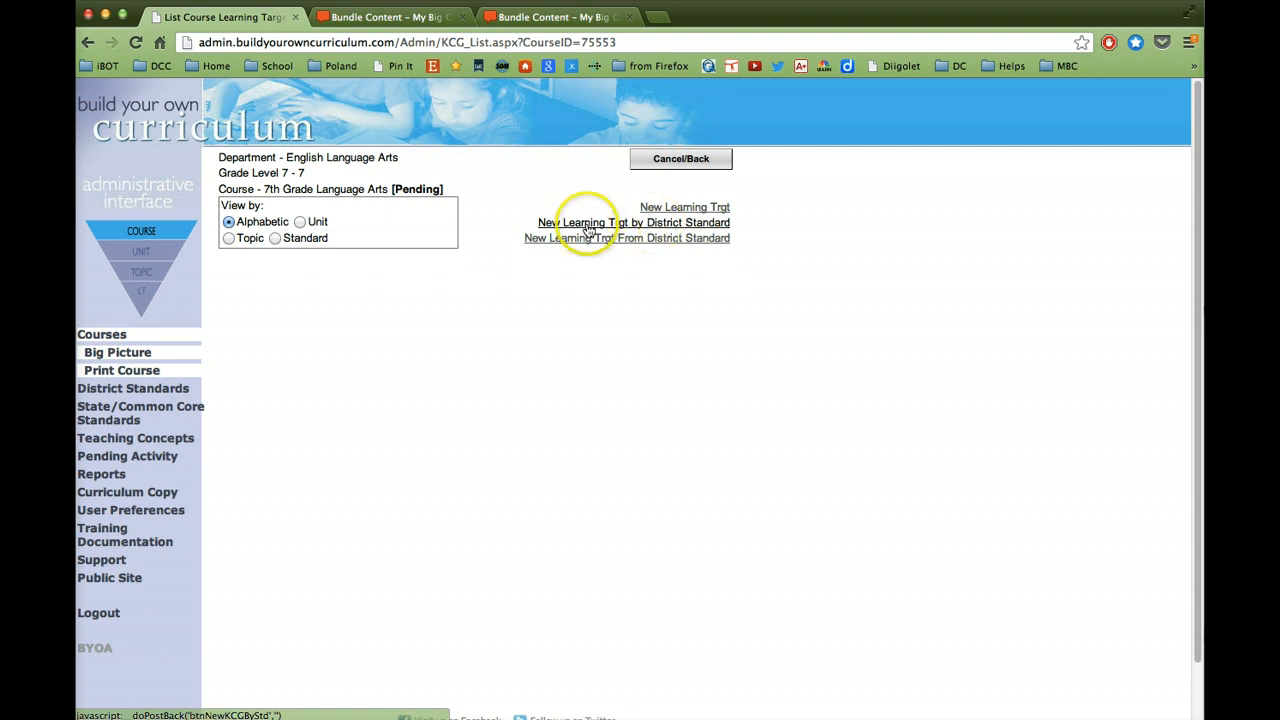
{"action": "left_click", "coordinate": [659, 242]}
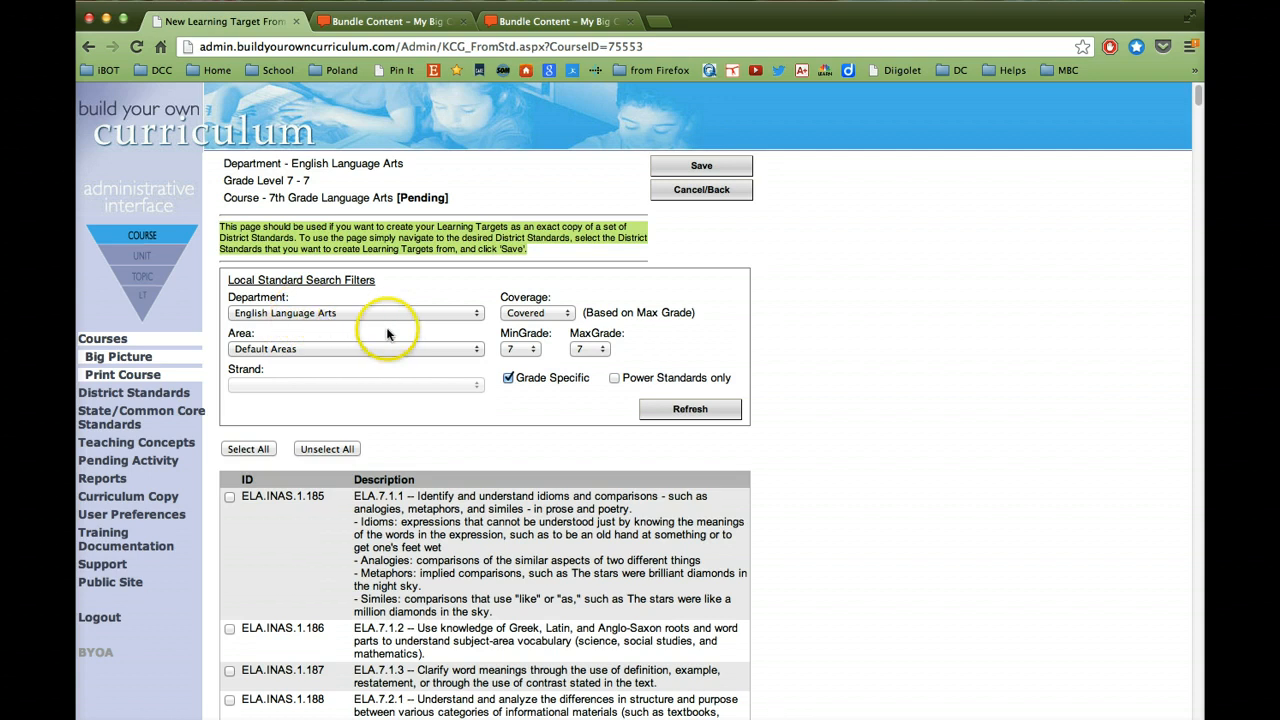
- Filter the district standards to the Indiana Academic Standards area and select all listed standards
{"action": "left_click", "coordinate": [350, 348]}
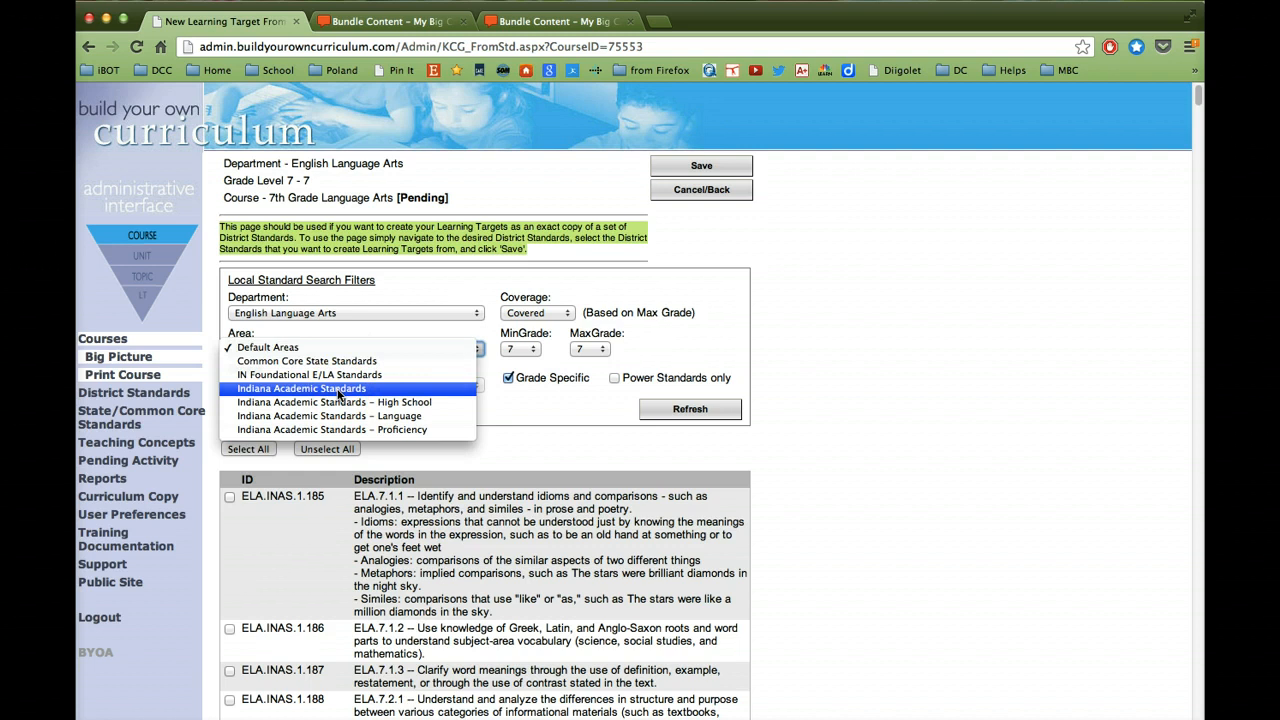
{"action": "left_click", "coordinate": [326, 362]}
{"action": "left_click", "coordinate": [334, 389]}
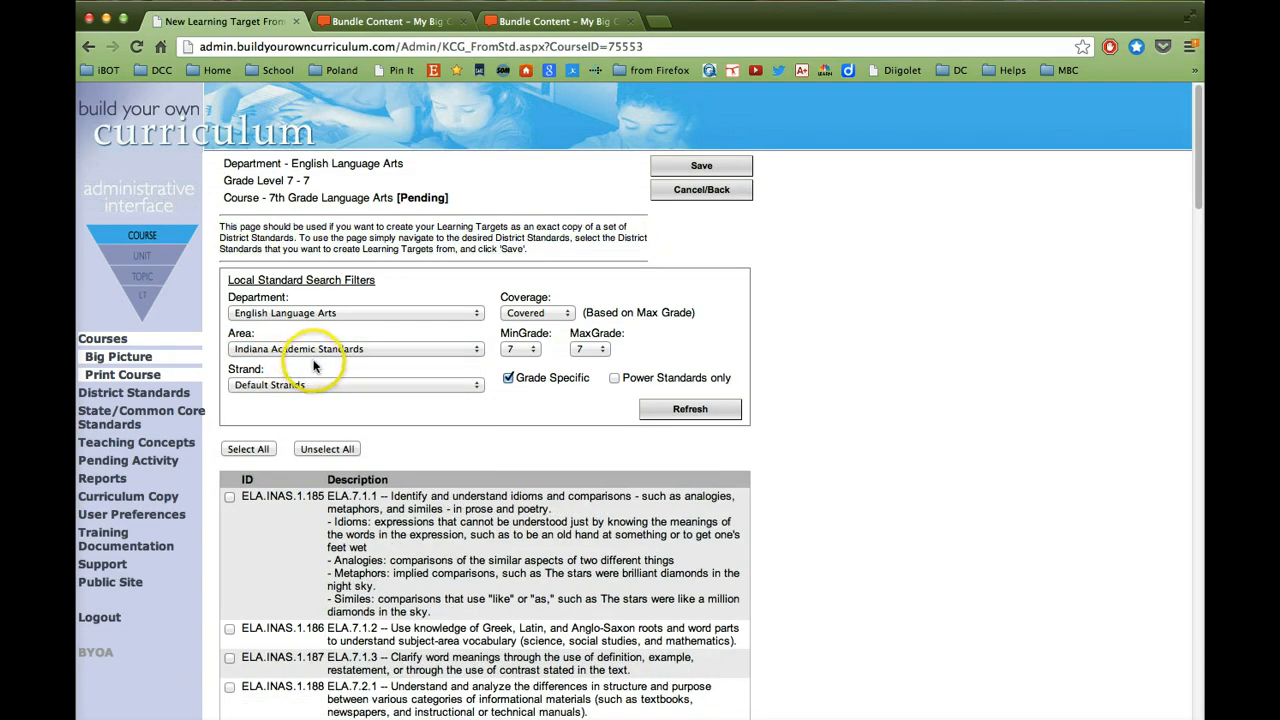
{"action": "left_click", "coordinate": [239, 450]}
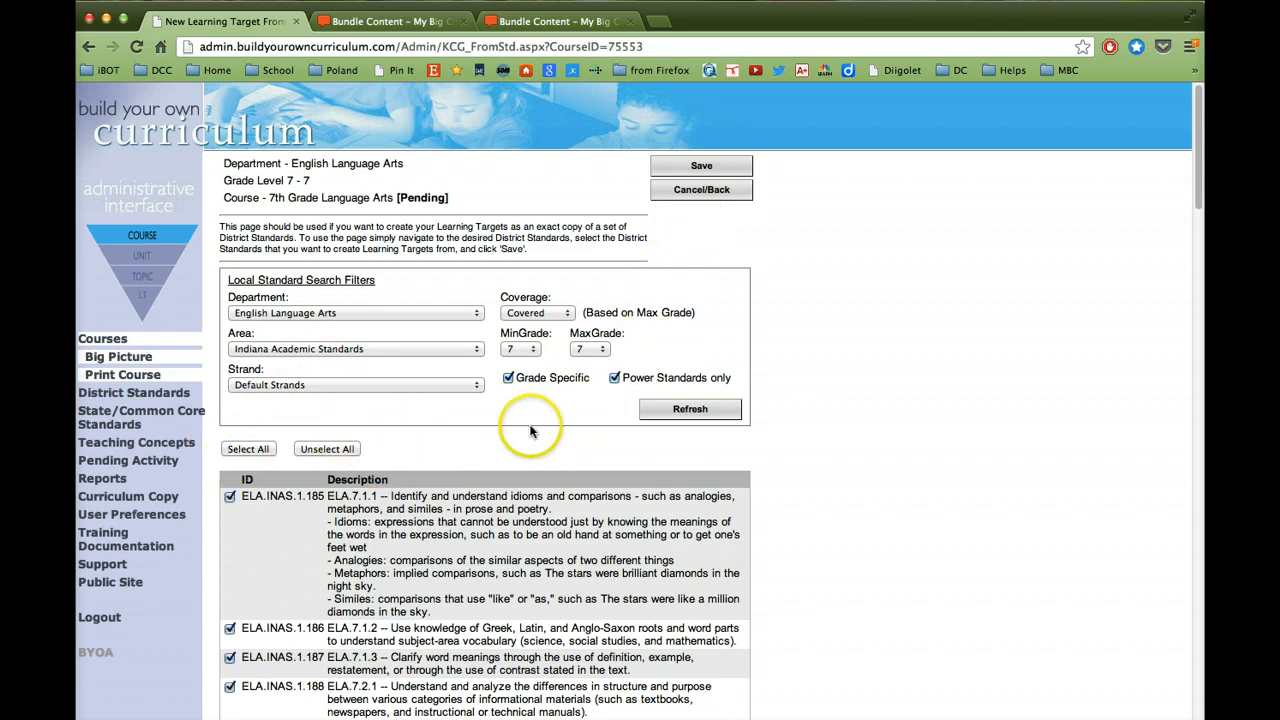
- Exclude the multi-part standards ELA.7.1.1, ELA.7.3.5 and ELA.7.5.1 from the selection
{"action": "scroll", "coordinate": [531, 432], "scroll_direction": "down", "scroll_amount": 4}
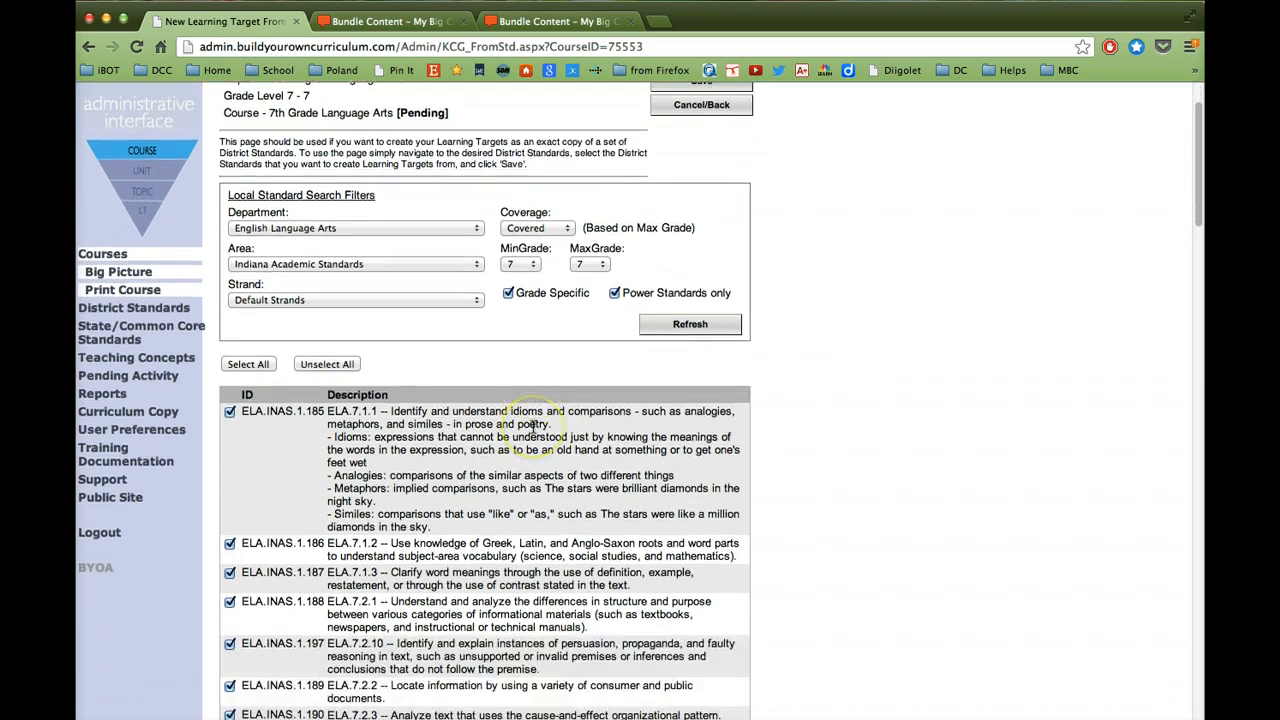
{"action": "scroll", "coordinate": [533, 428], "scroll_direction": "down", "scroll_amount": 3}
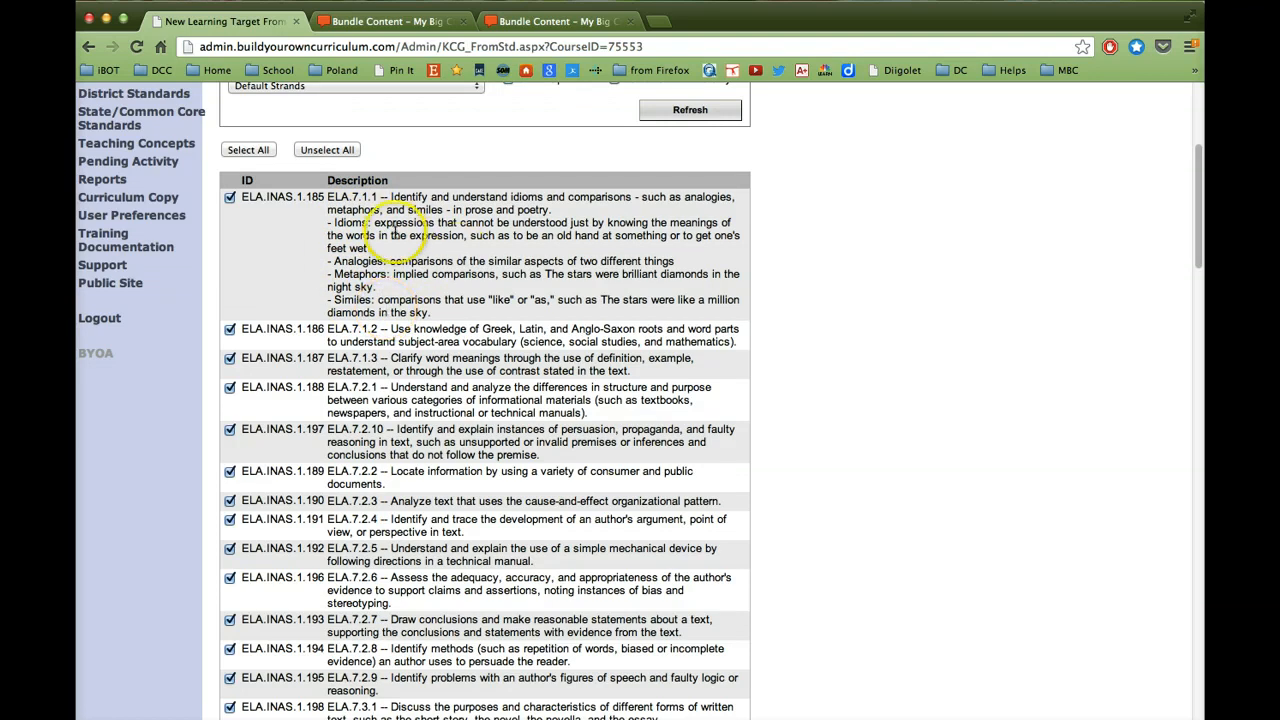
{"action": "left_click", "coordinate": [229, 197]}
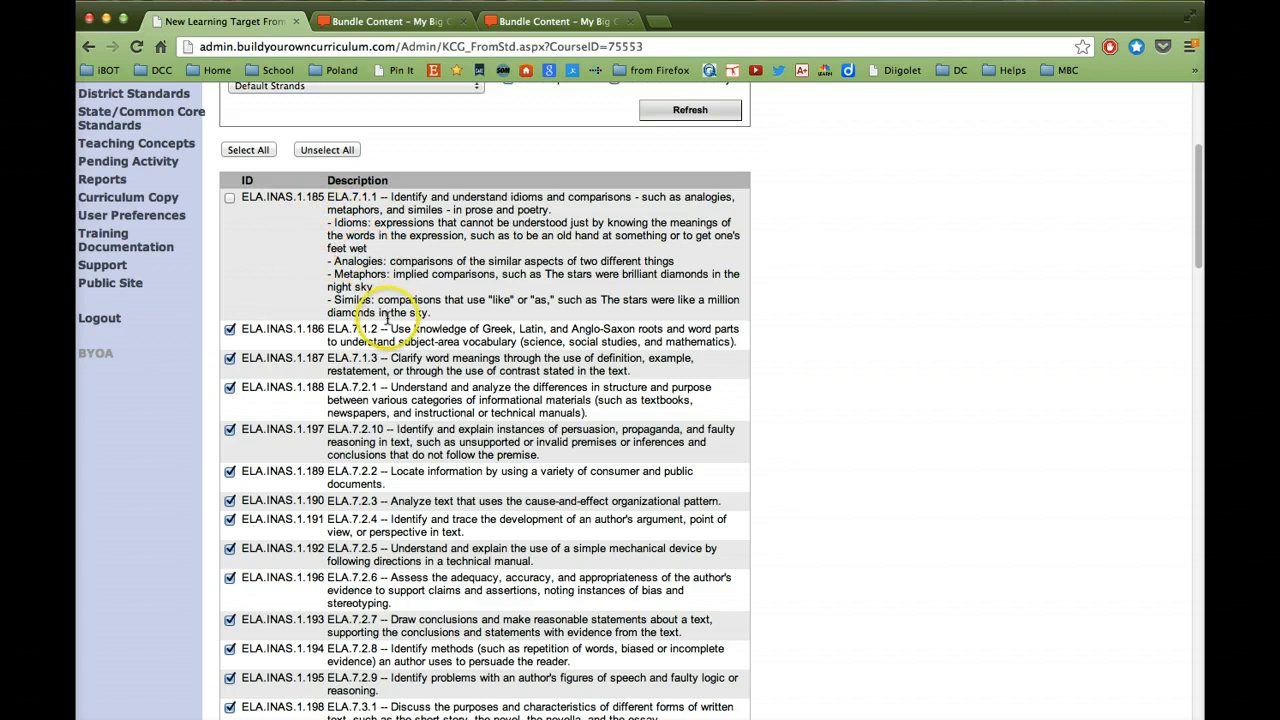
{"action": "scroll", "coordinate": [385, 335], "scroll_direction": "down", "scroll_amount": 2}
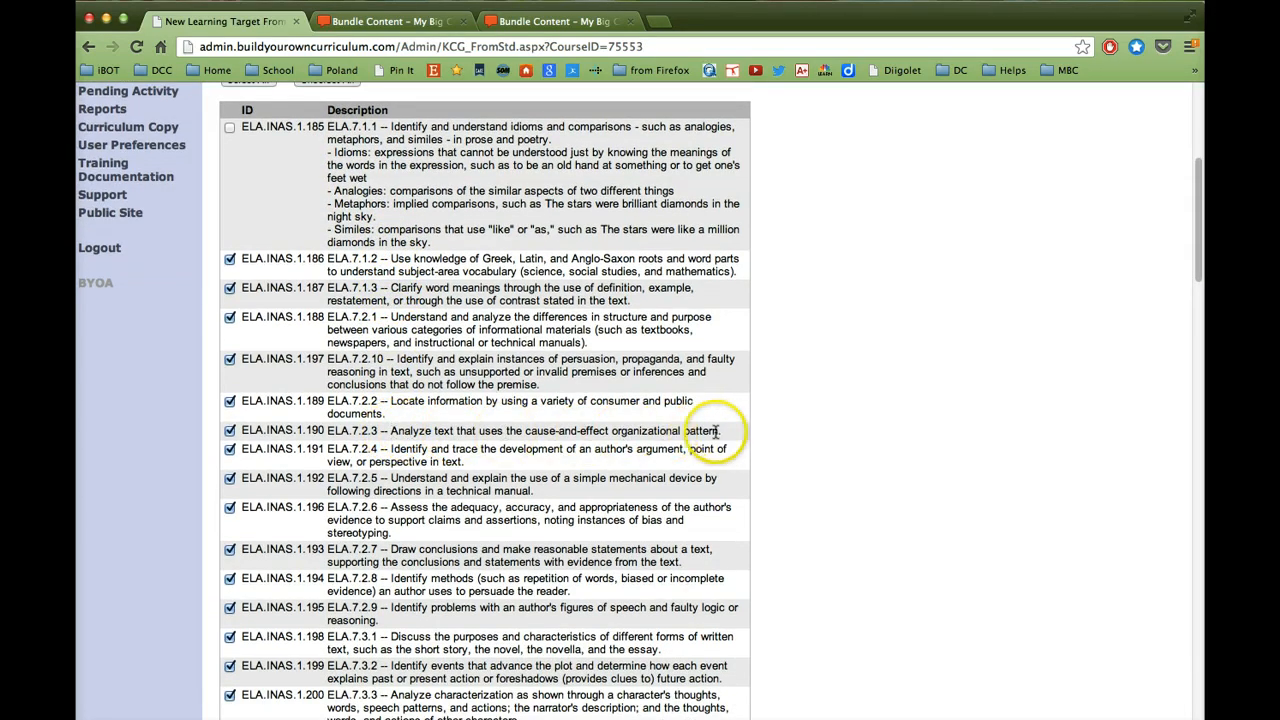
{"action": "scroll", "coordinate": [357, 468], "scroll_direction": "down", "scroll_amount": 3}
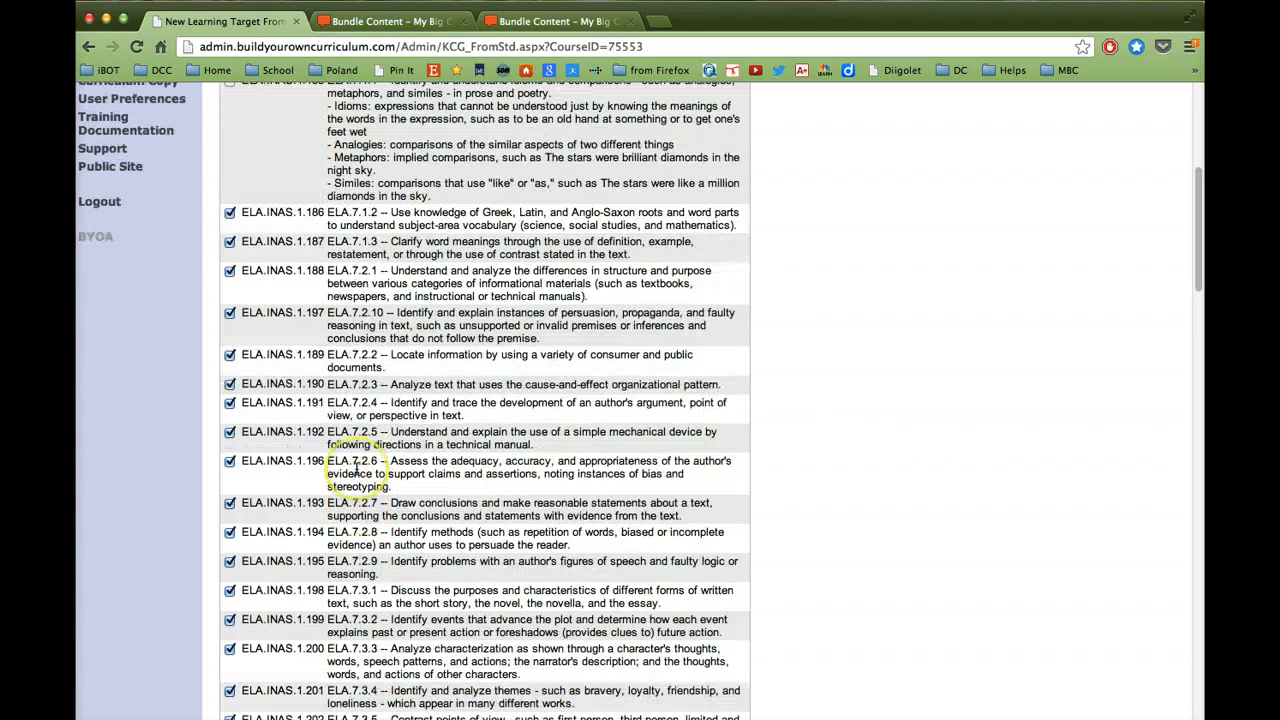
{"action": "scroll", "coordinate": [357, 468], "scroll_direction": "down", "scroll_amount": 5}
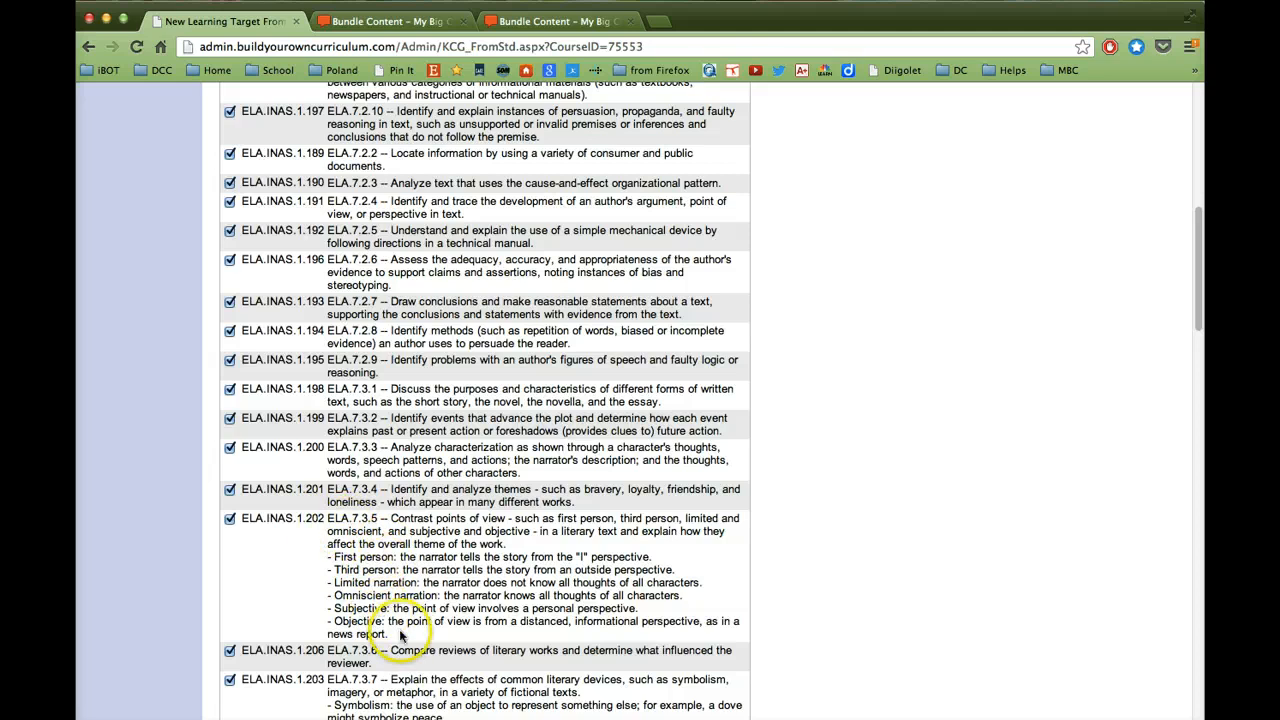
{"action": "left_click", "coordinate": [231, 521]}
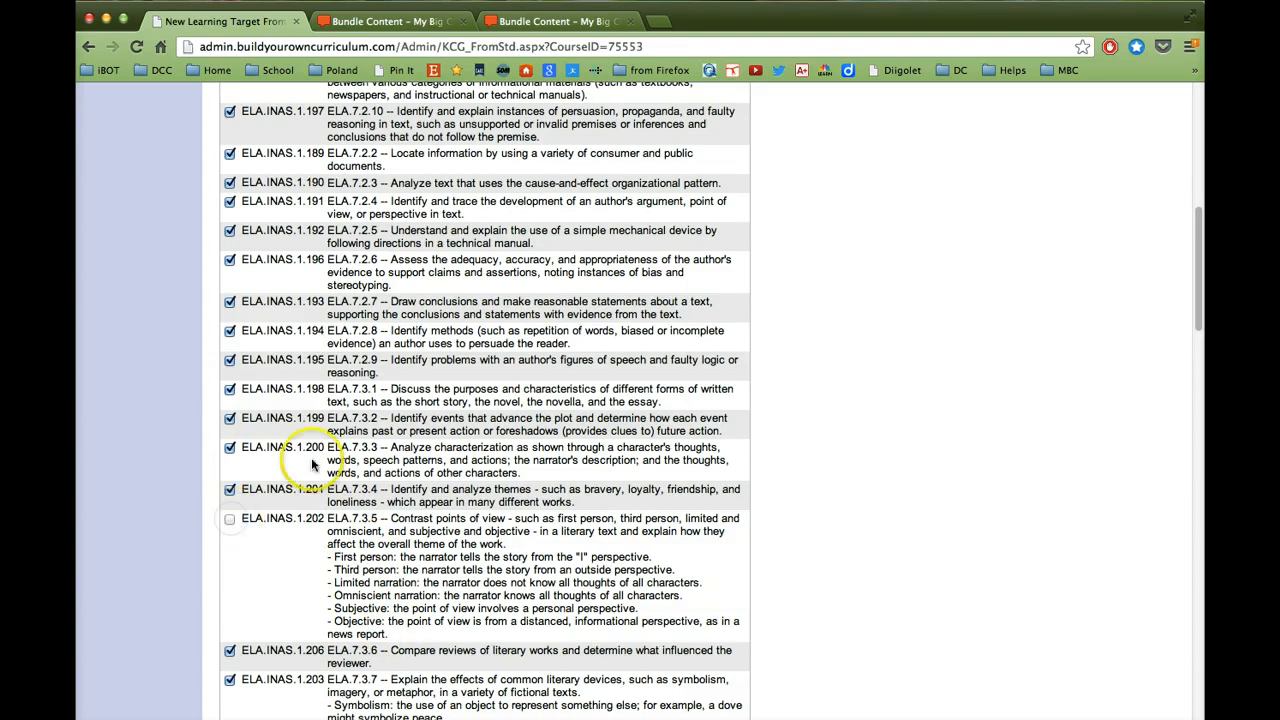
{"action": "scroll", "coordinate": [285, 561], "scroll_direction": "down", "scroll_amount": 1}
{"action": "scroll", "coordinate": [283, 561], "scroll_direction": "down", "scroll_amount": 7}
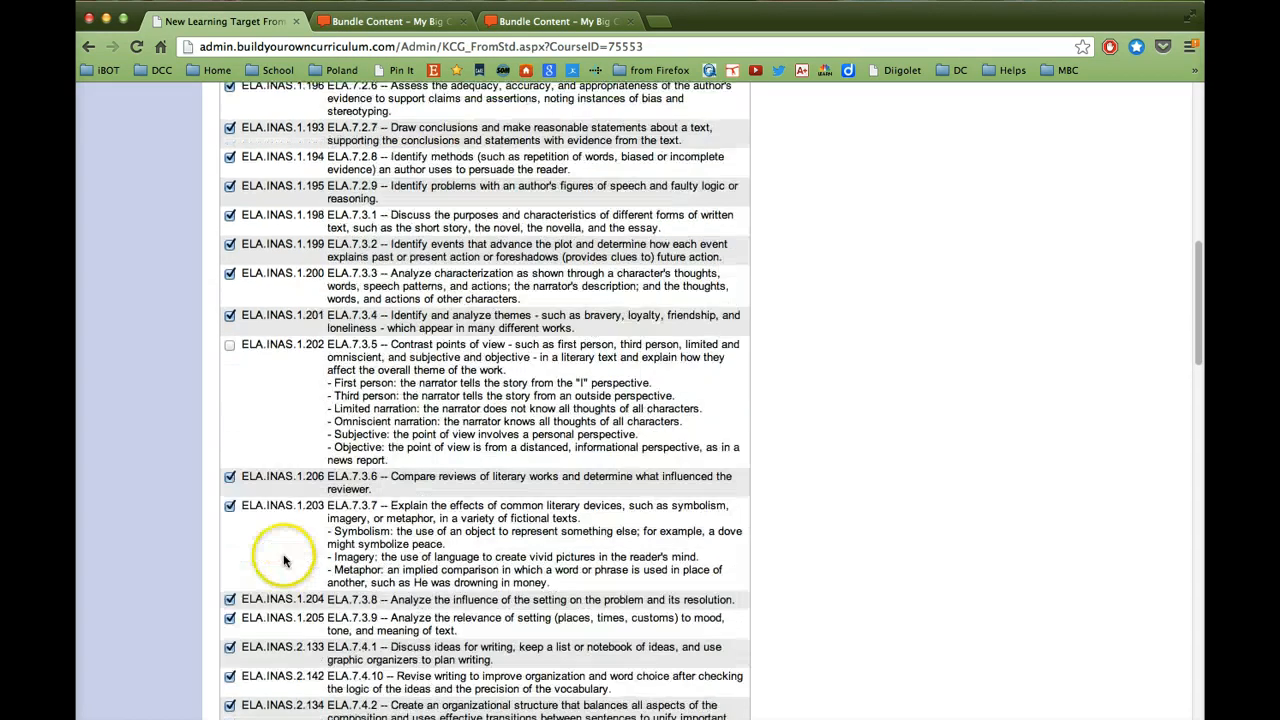
{"action": "scroll", "coordinate": [283, 556], "scroll_direction": "down", "scroll_amount": 1}
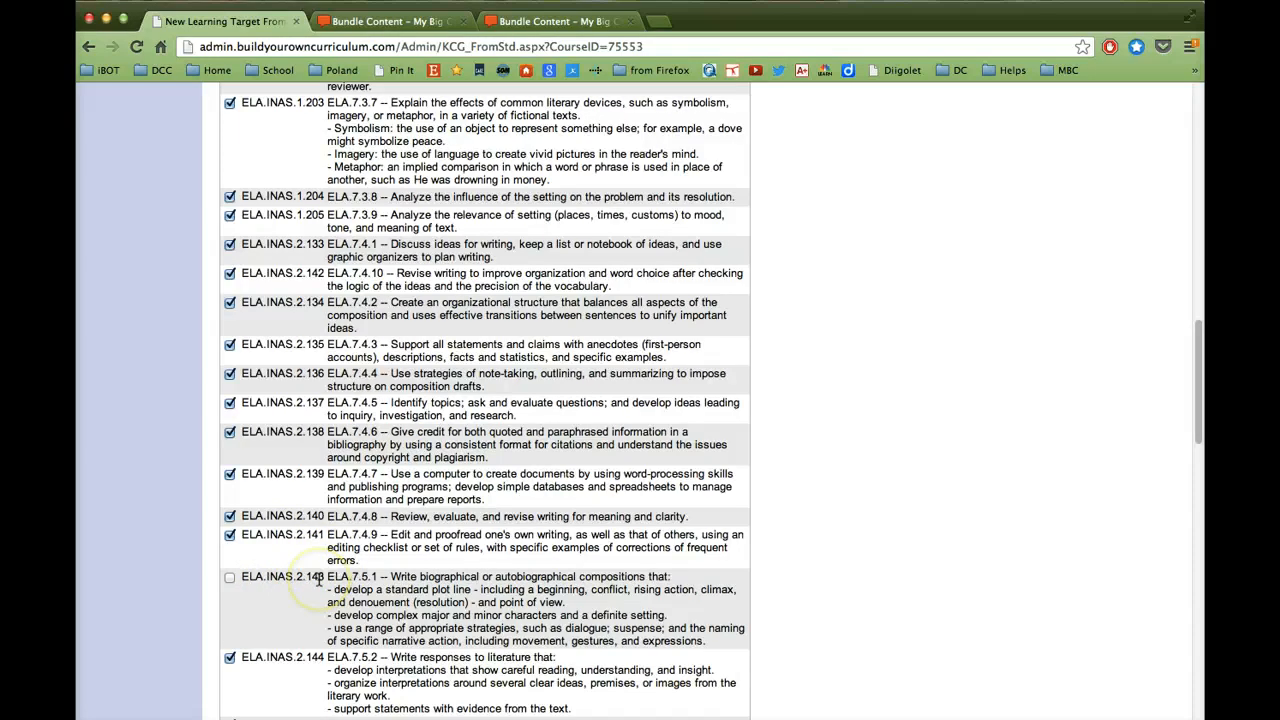
- Save the selected standards as learning targets and view the course's target list by standard
{"action": "scroll", "coordinate": [370, 576], "scroll_direction": "up", "scroll_amount": 15}
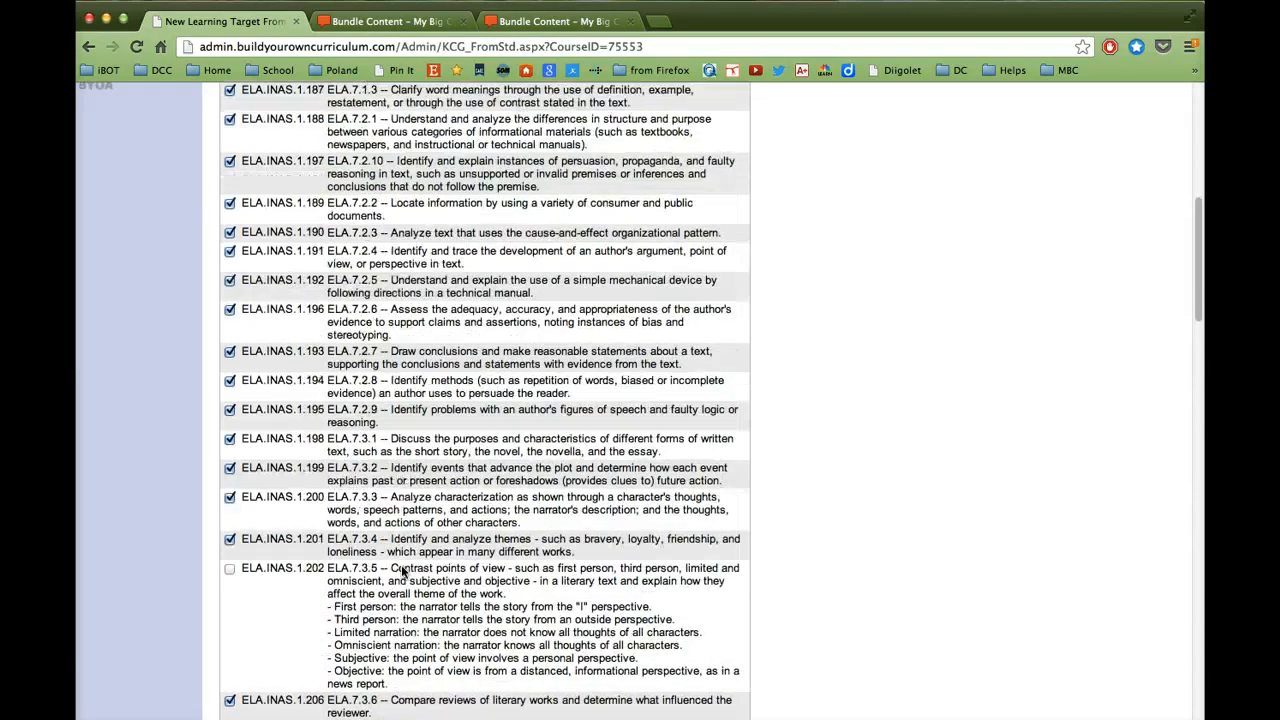
{"action": "scroll", "coordinate": [404, 571], "scroll_direction": "up", "scroll_amount": 3}
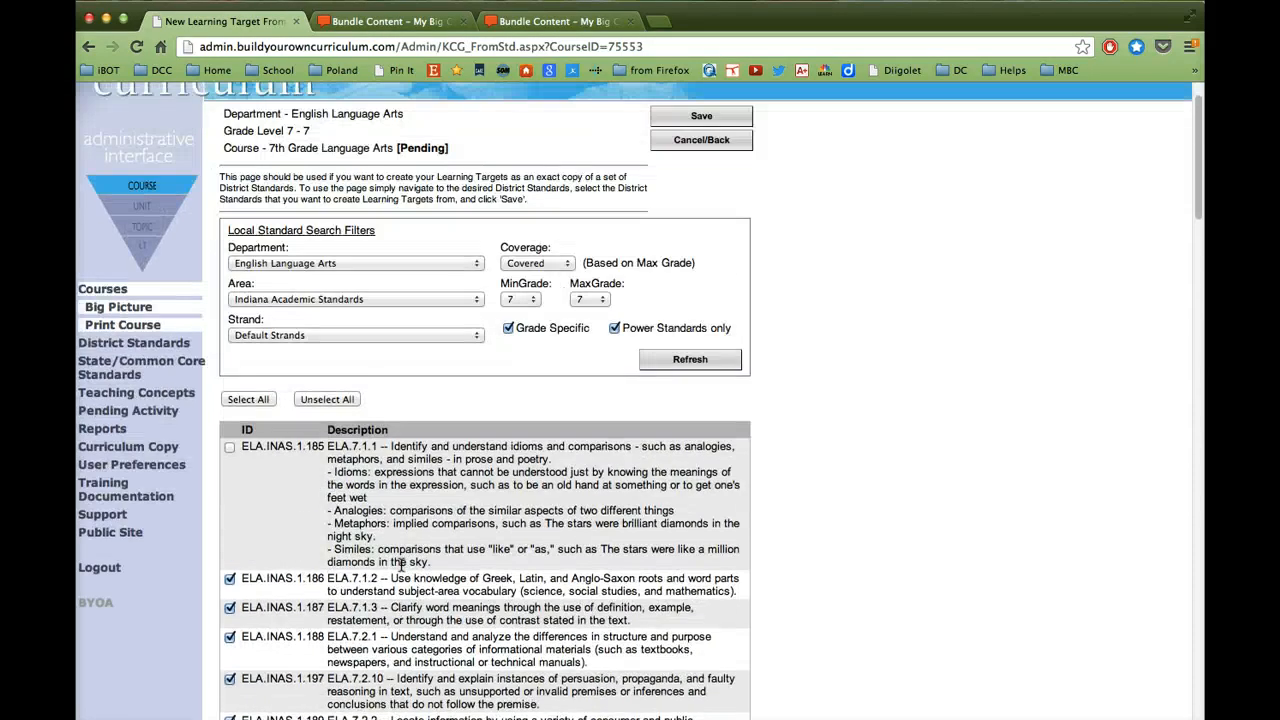
{"action": "scroll", "coordinate": [400, 565], "scroll_direction": "up", "scroll_amount": 1}
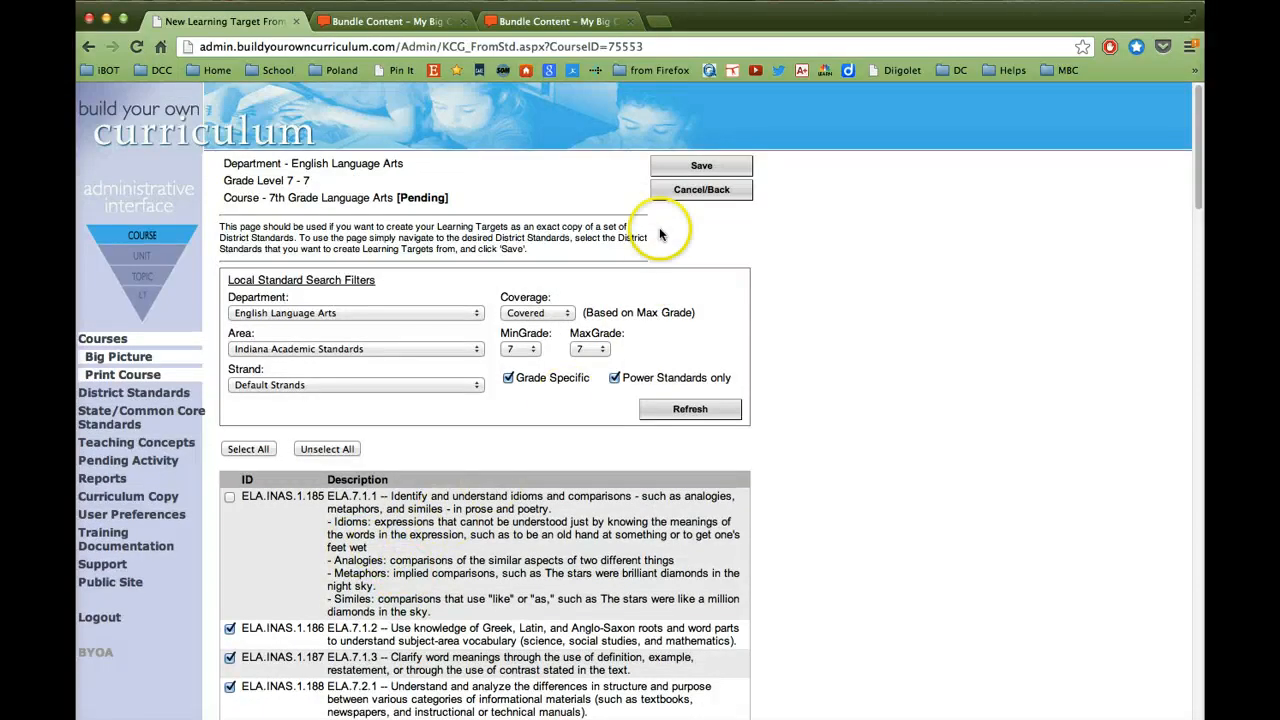
{"action": "left_click", "coordinate": [681, 169]}
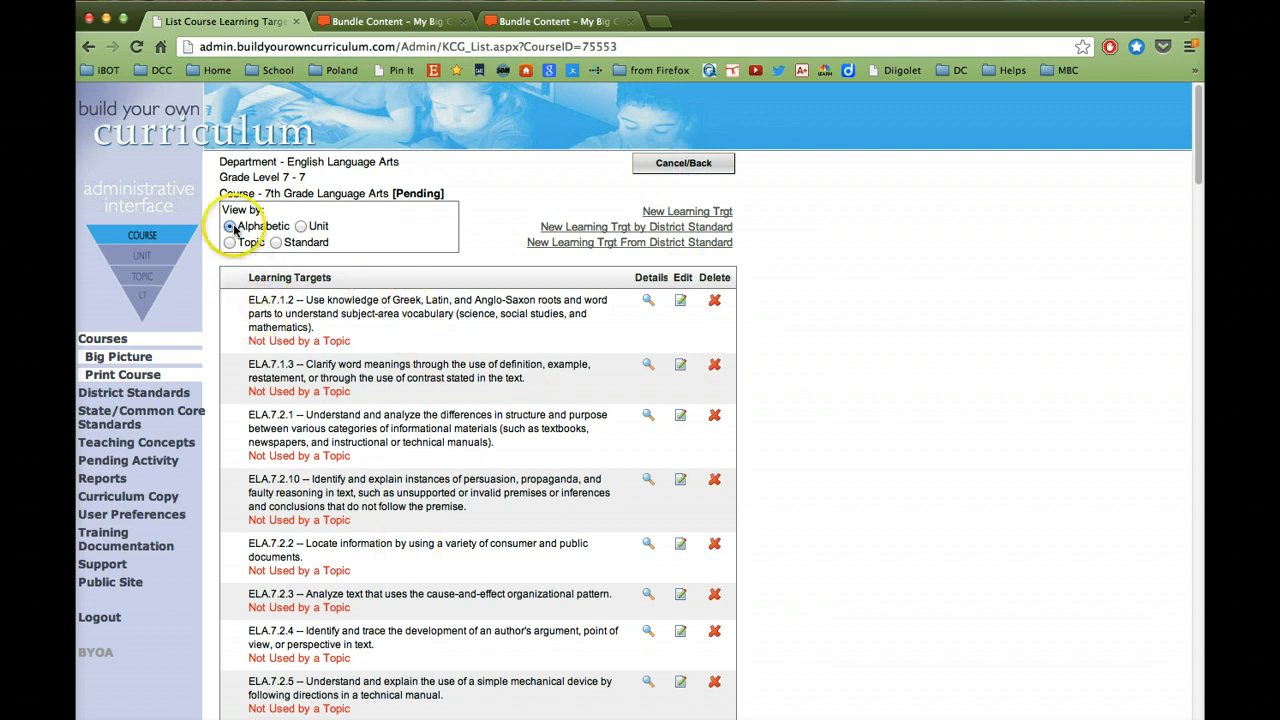
{"action": "left_click", "coordinate": [276, 243]}
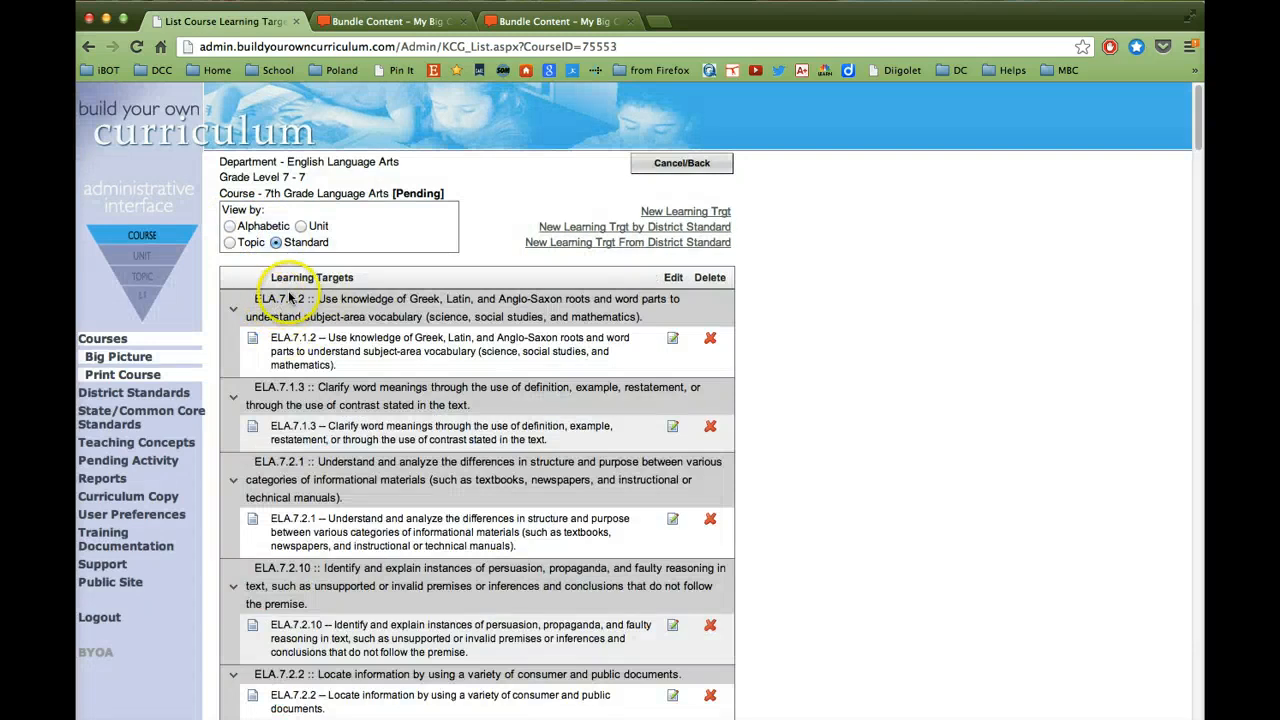
{"action": "left_click", "coordinate": [333, 368]}
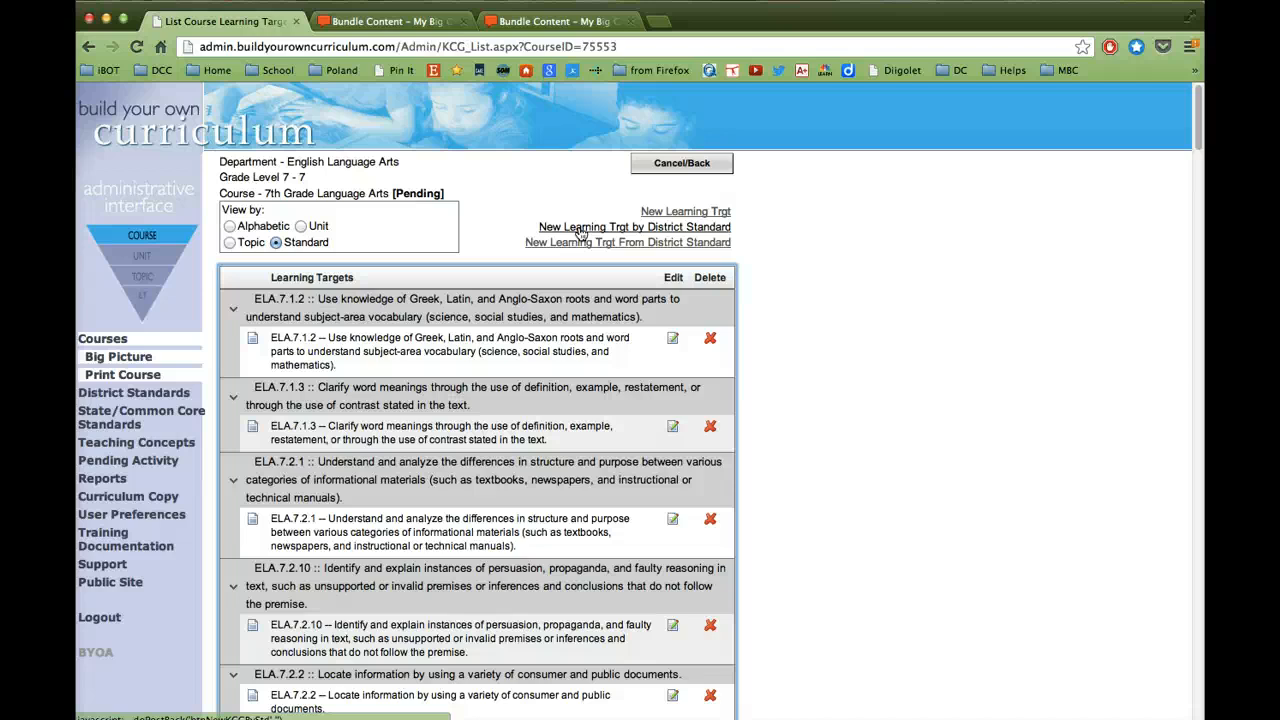
- Start a learning target by district standard ELA.INAS.1.185, reading "Students will identify and understand idioms and comparisons - such as analogies, metaphors, and similes - in prose and poetry."
{"action": "left_click", "coordinate": [663, 230]}
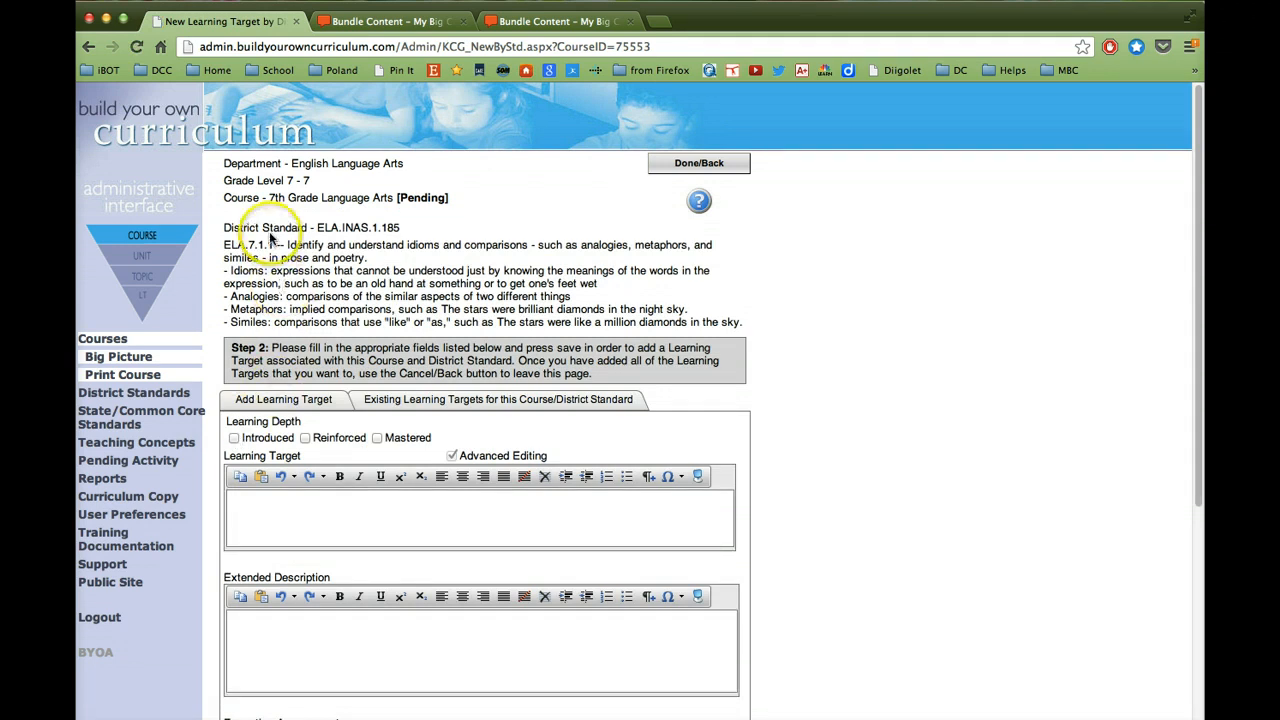
{"action": "left_click", "coordinate": [292, 512]}
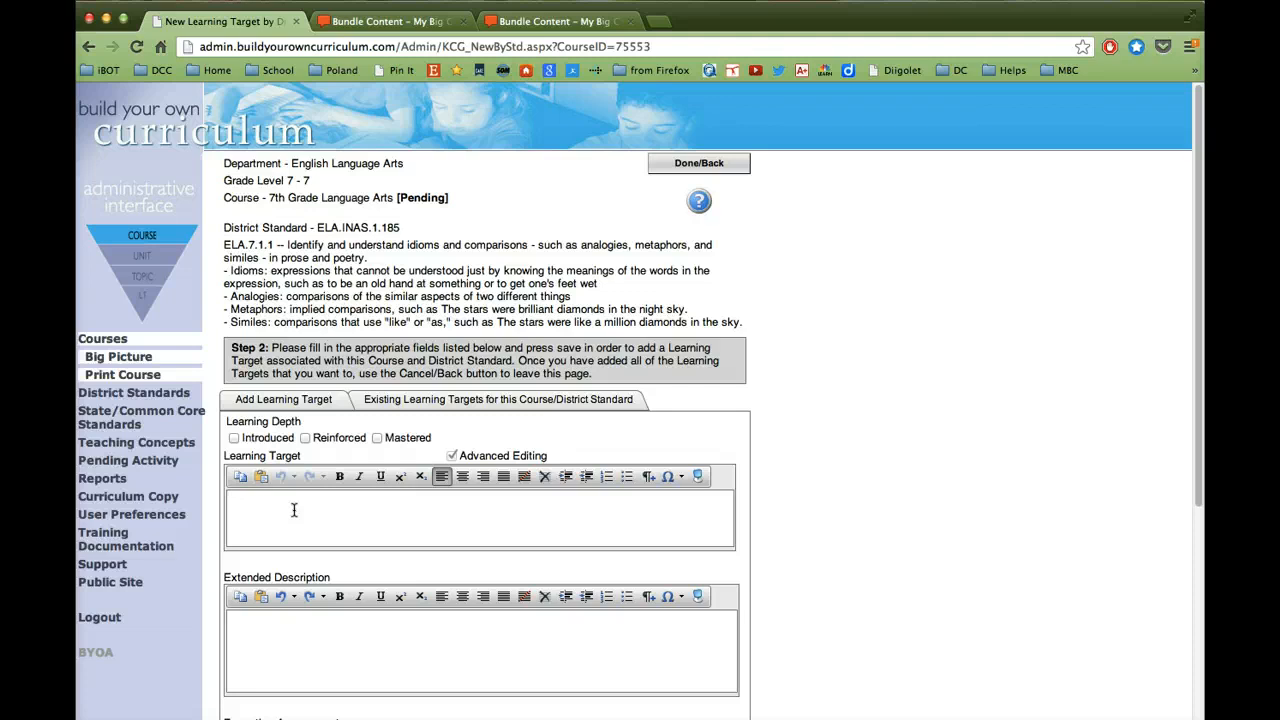
{"action": "type", "text": "Students will identify and understand idioms and comparisons - such as analogies, metaphors, and similes - in prose and poetry."}
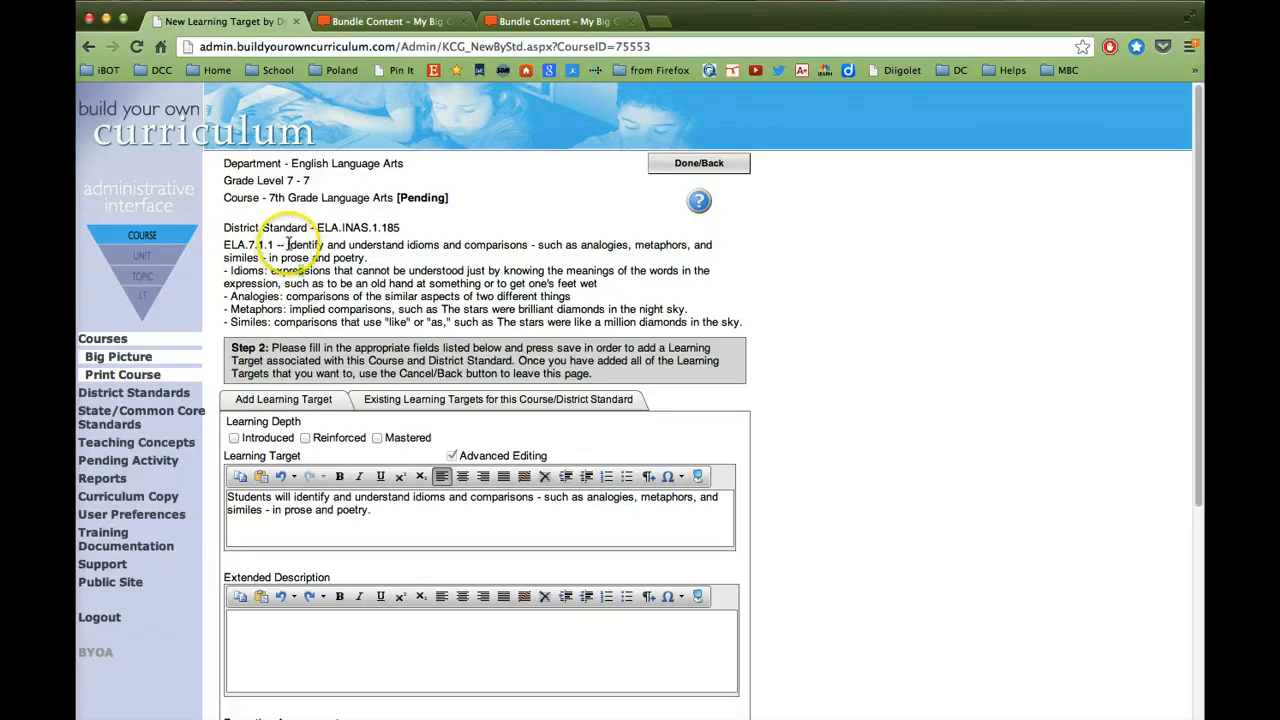
- Replace the learning target text with the standard's wording from "Identify" through "get one's feet wet", preceded by "Students will"
{"action": "left_click_drag", "start_coordinate": [313, 258], "coordinate": [623, 287]}
{"action": "key", "text": "super+c"}
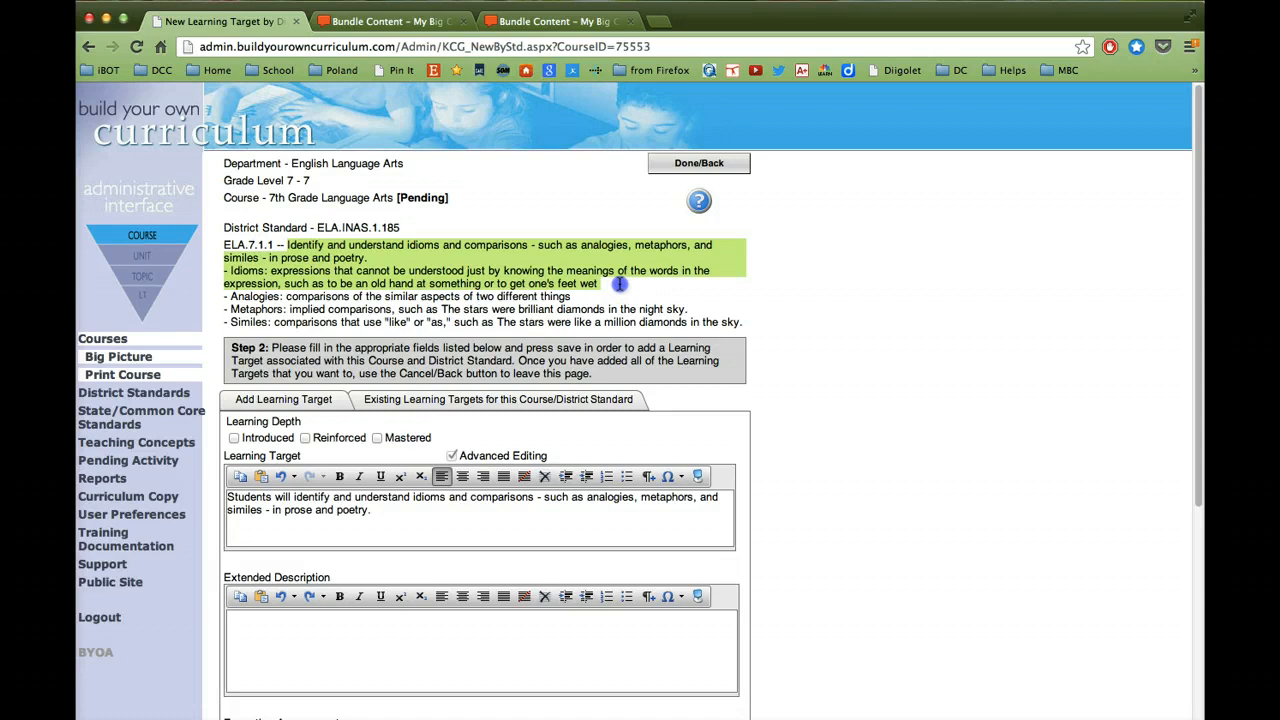
{"action": "left_click_drag", "start_coordinate": [376, 511], "coordinate": [248, 499]}
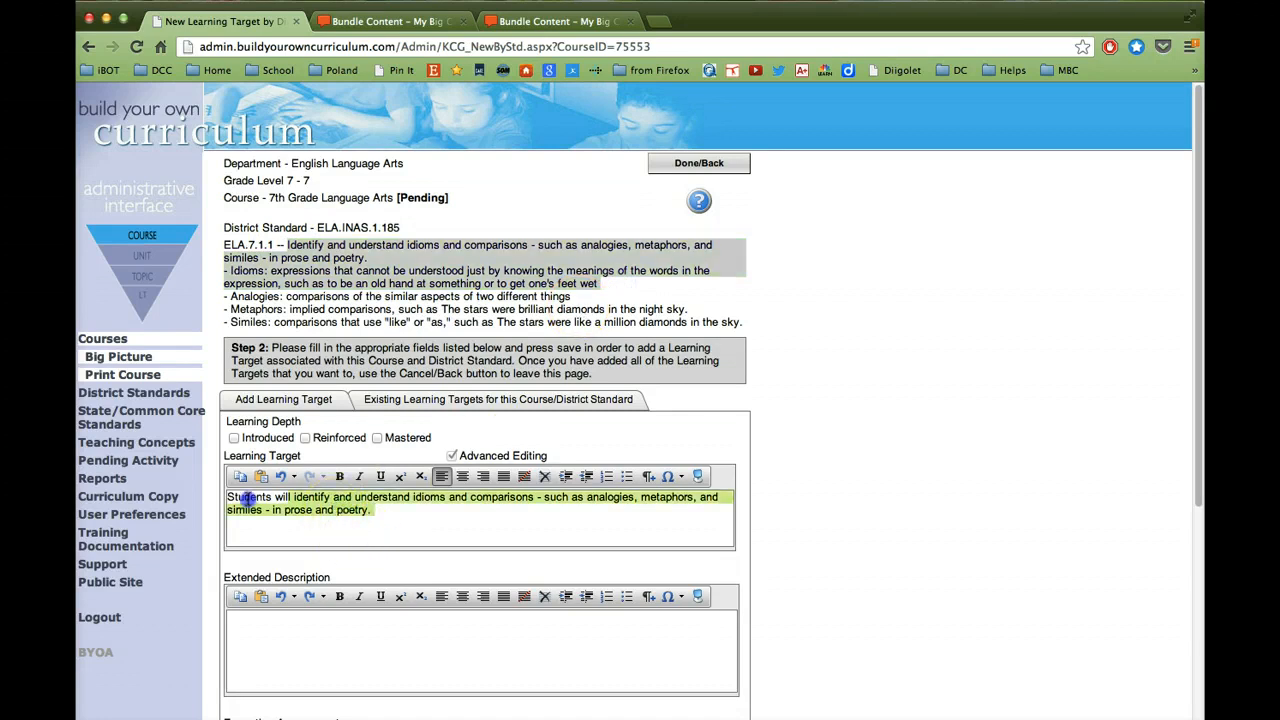
{"action": "key", "text": "super+v"}
{"action": "left_click", "coordinate": [229, 497]}
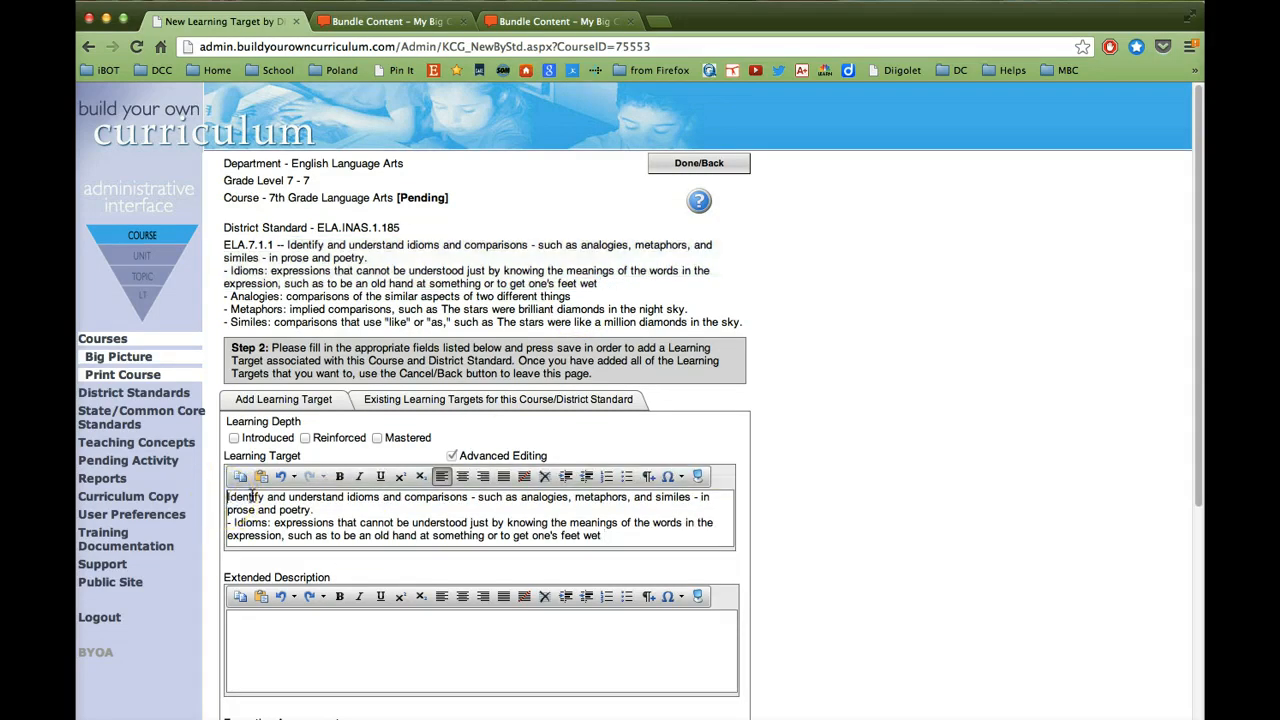
{"action": "type", "text": "St"}
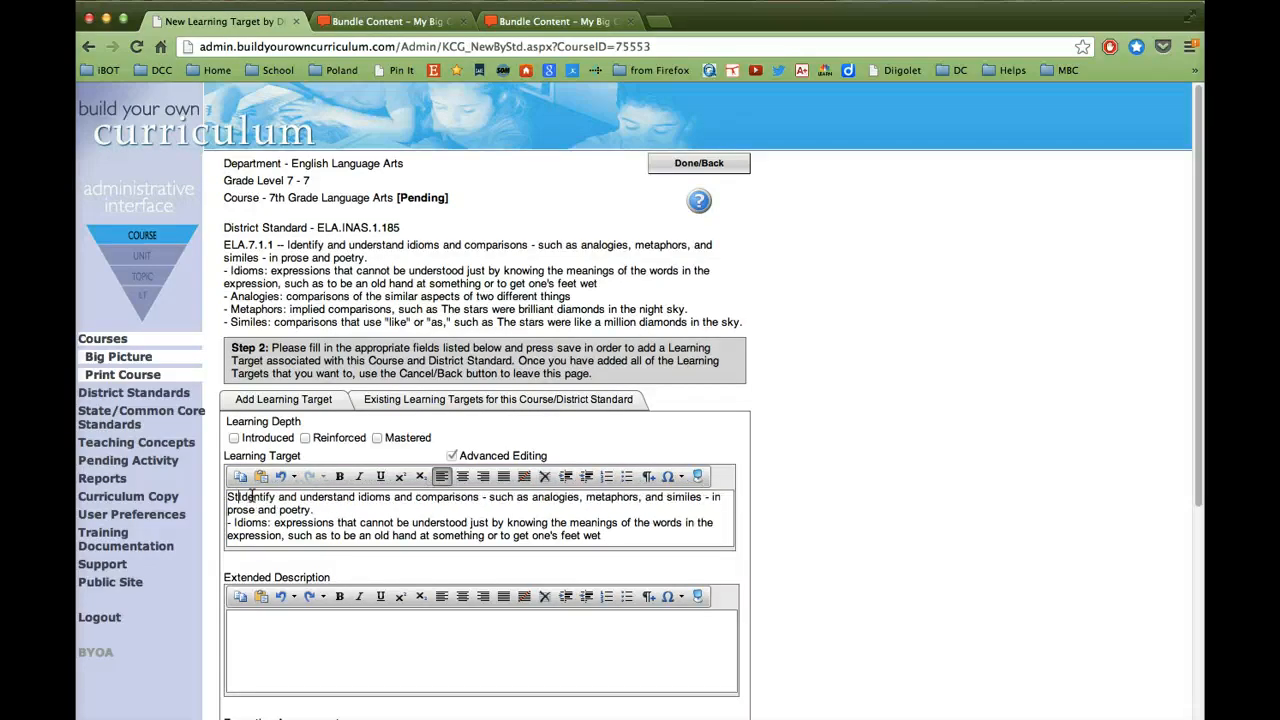
{"action": "type", "text": "udents will"}
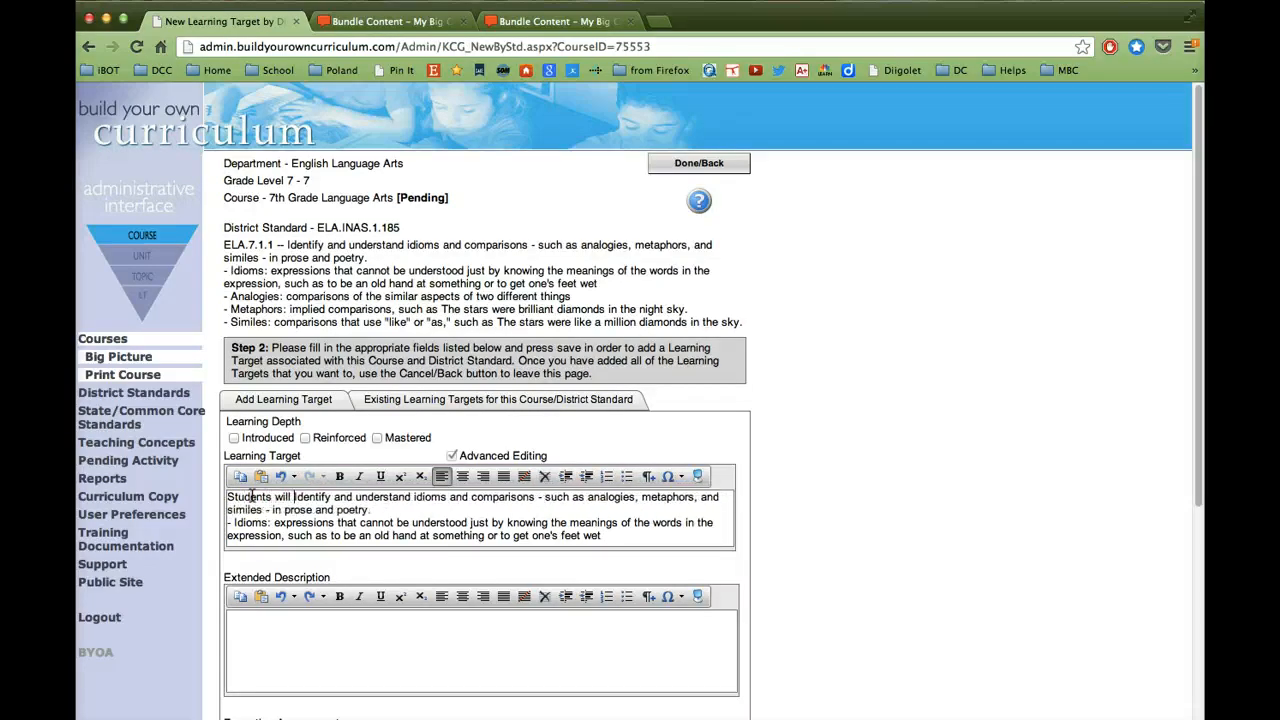
- Shorten the learning target's opening to "Students will identify and understand idioms", lowercasing "identify" and keeping the idioms definition below it
{"action": "key", "text": "Delete"}
{"action": "type", "text": "i"}
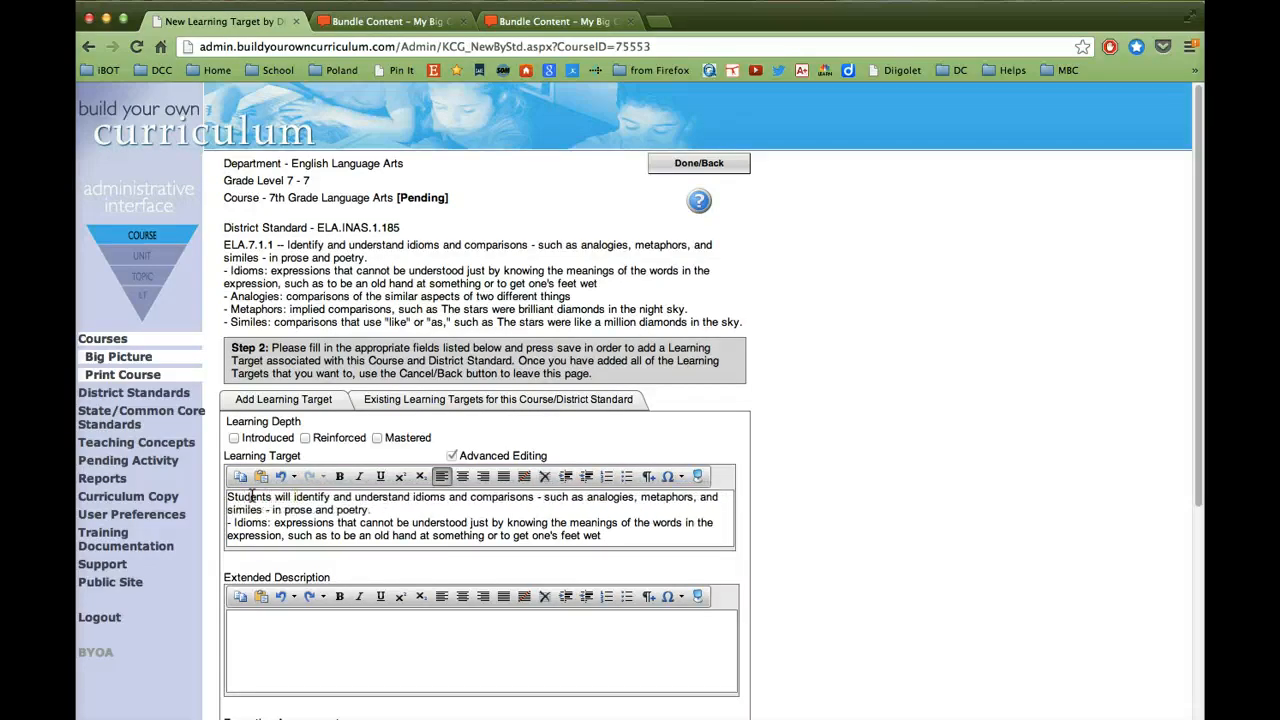
{"action": "left_click_drag", "start_coordinate": [449, 497], "coordinate": [450, 510]}
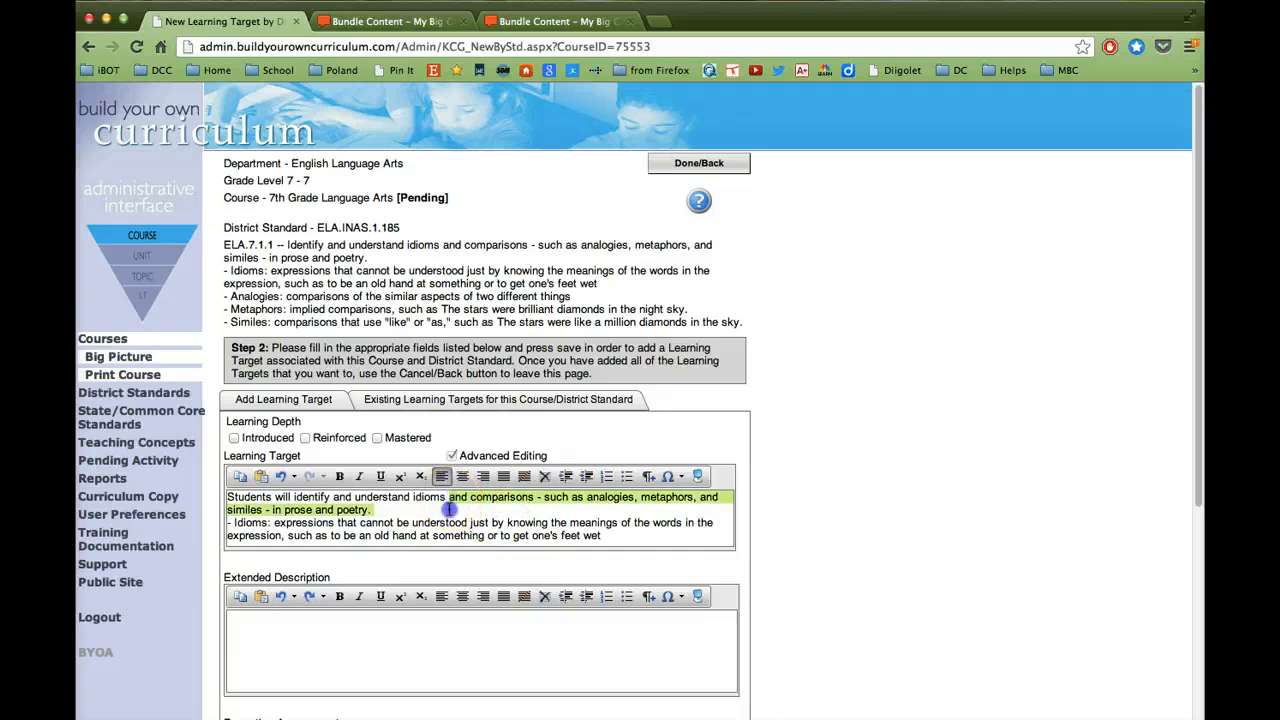
{"action": "key", "text": "BackSpace"}
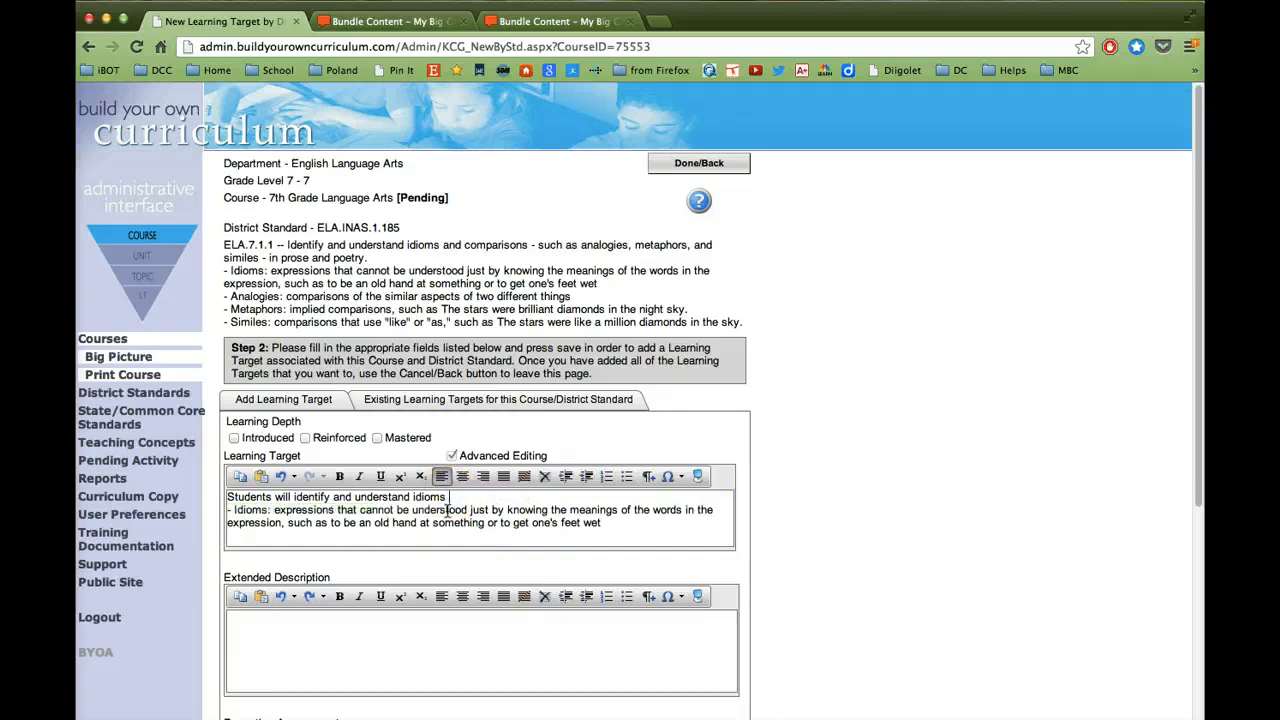
{"action": "left_click", "coordinate": [459, 532]}
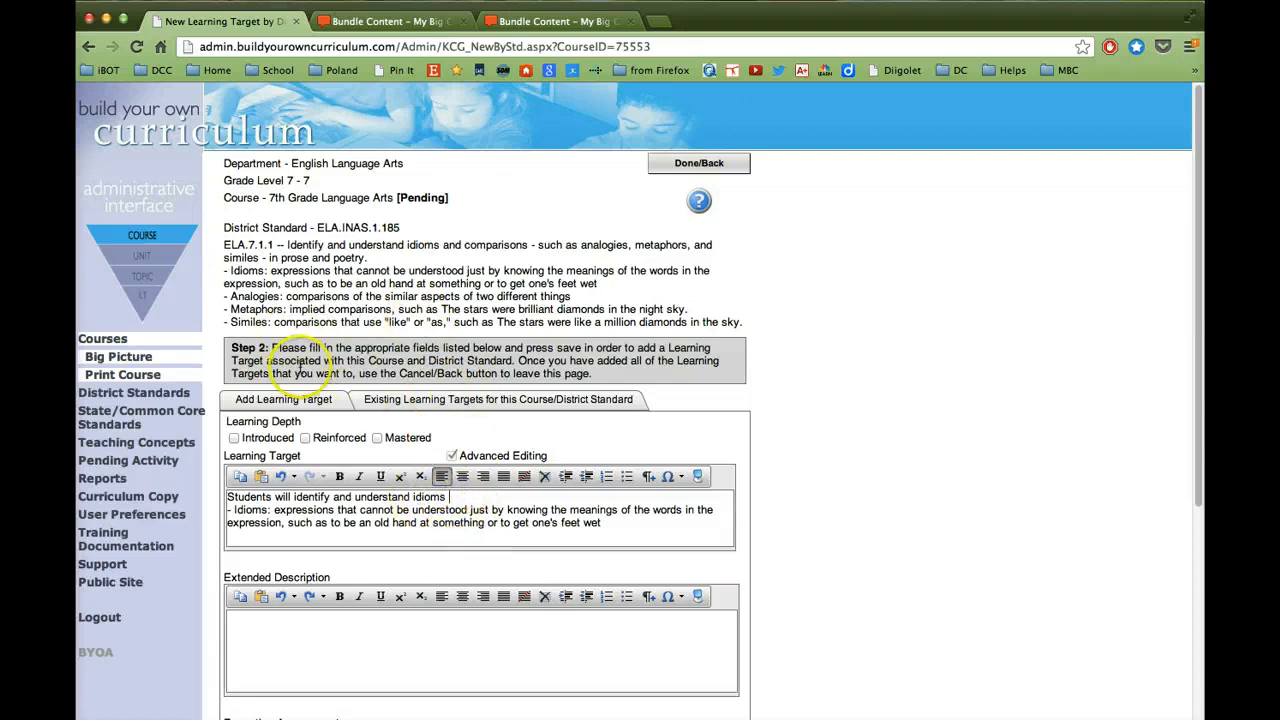
- Save the idioms learning target and view the existing targets for this course and district standard
{"action": "scroll", "coordinate": [445, 557], "scroll_direction": "down", "scroll_amount": 1}
{"action": "scroll", "coordinate": [447, 557], "scroll_direction": "down", "scroll_amount": 1}
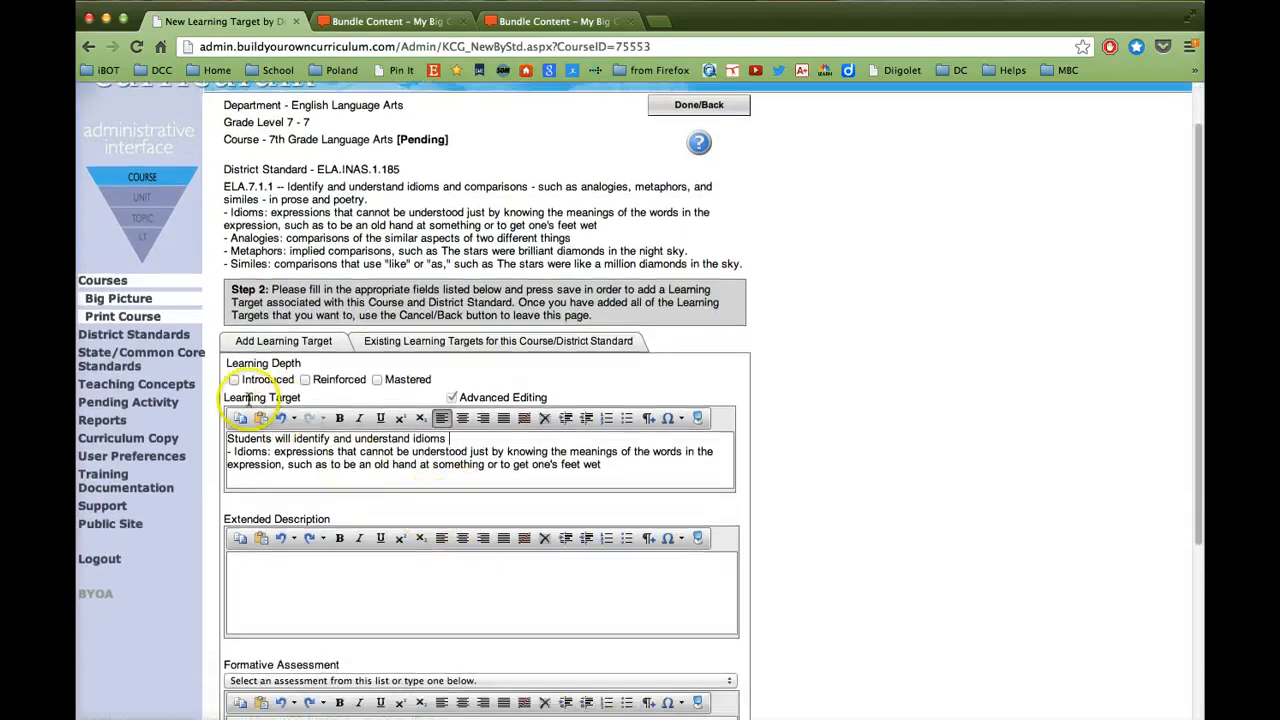
{"action": "scroll", "coordinate": [414, 515], "scroll_direction": "down", "scroll_amount": 1}
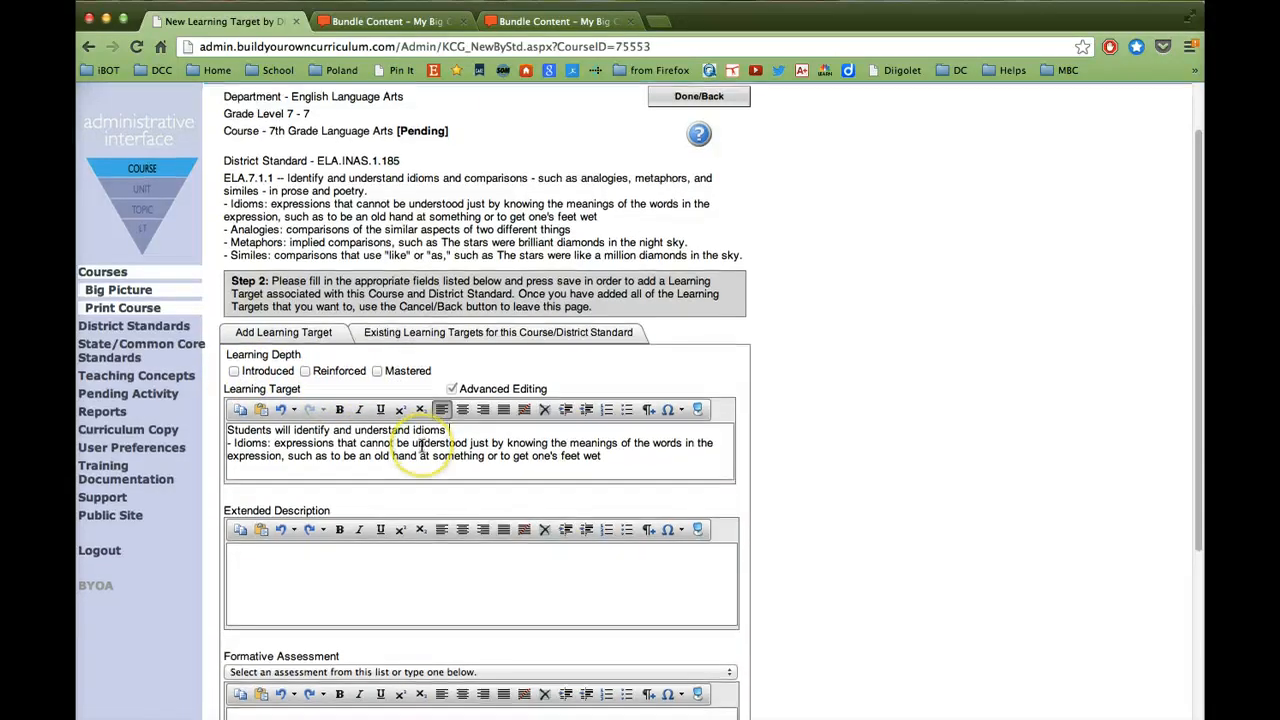
{"action": "scroll", "coordinate": [420, 480], "scroll_direction": "down", "scroll_amount": 4}
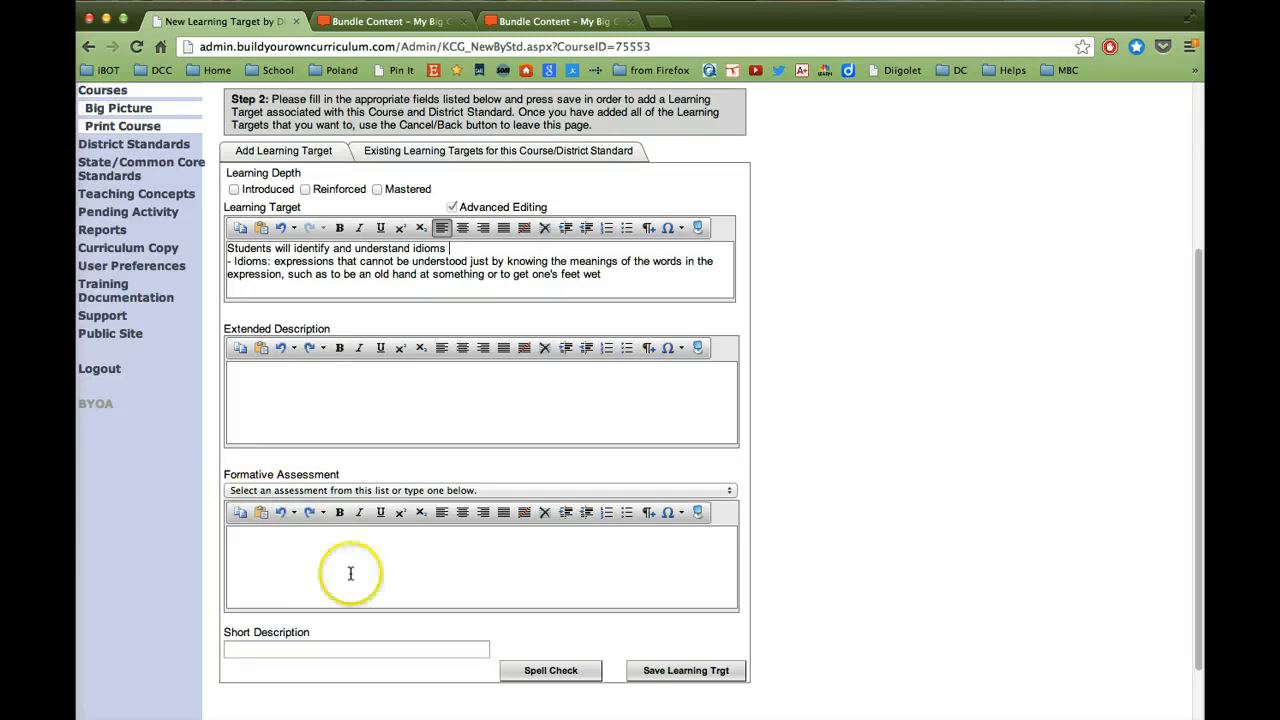
{"action": "scroll", "coordinate": [560, 628], "scroll_direction": "down", "scroll_amount": 1}
{"action": "left_click", "coordinate": [650, 645]}
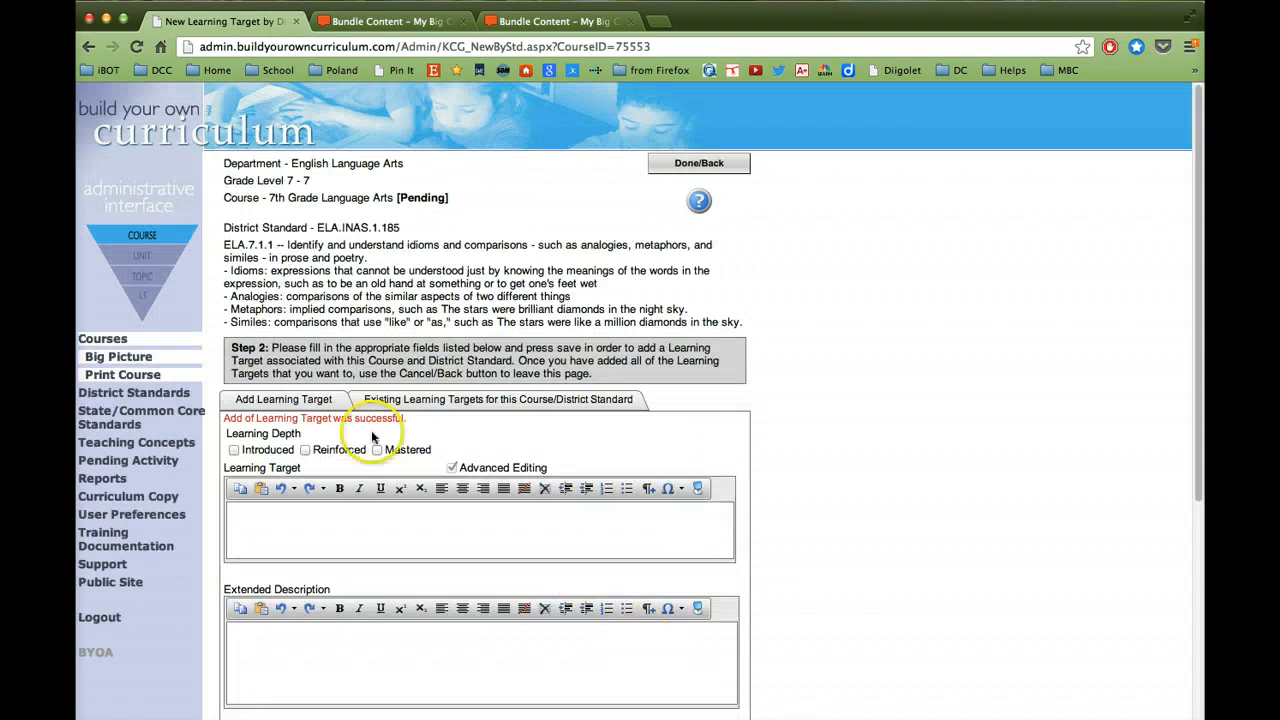
{"action": "left_click", "coordinate": [398, 404]}
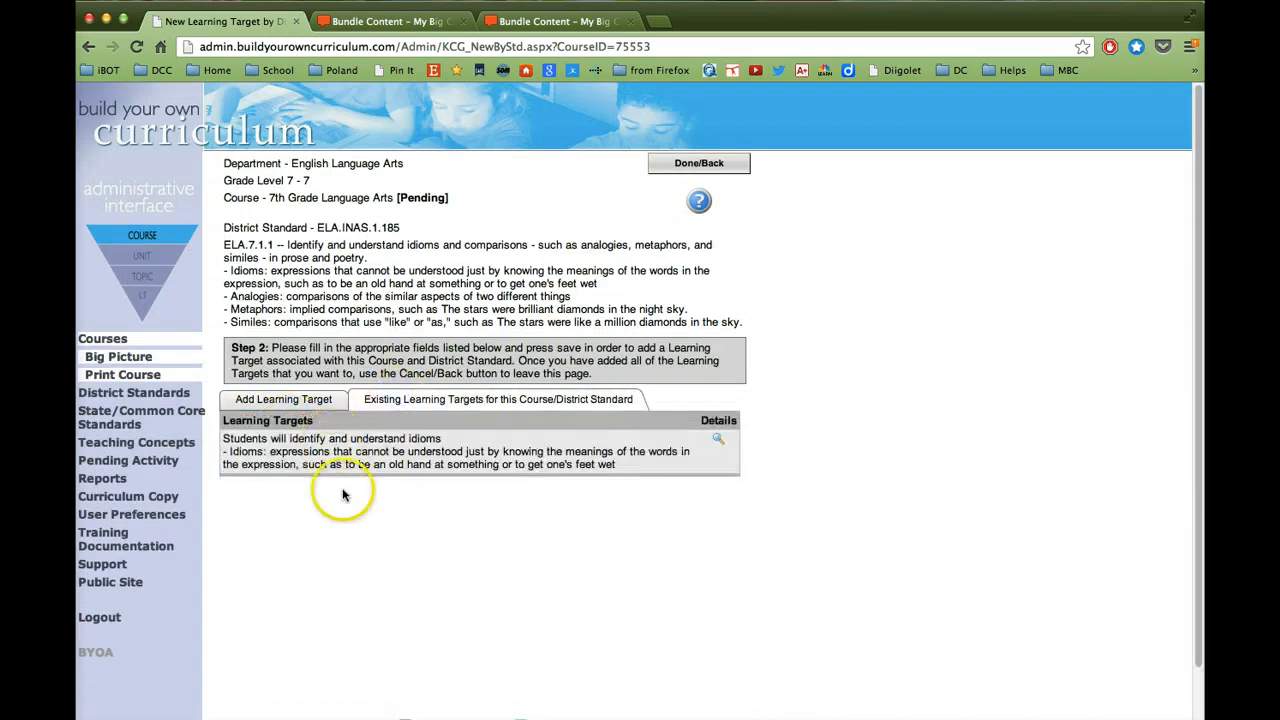
- Start another learning target with the standard's wording from "Identify" through "aspects of two different things", preceded by "Students will"
{"action": "left_click", "coordinate": [283, 404]}
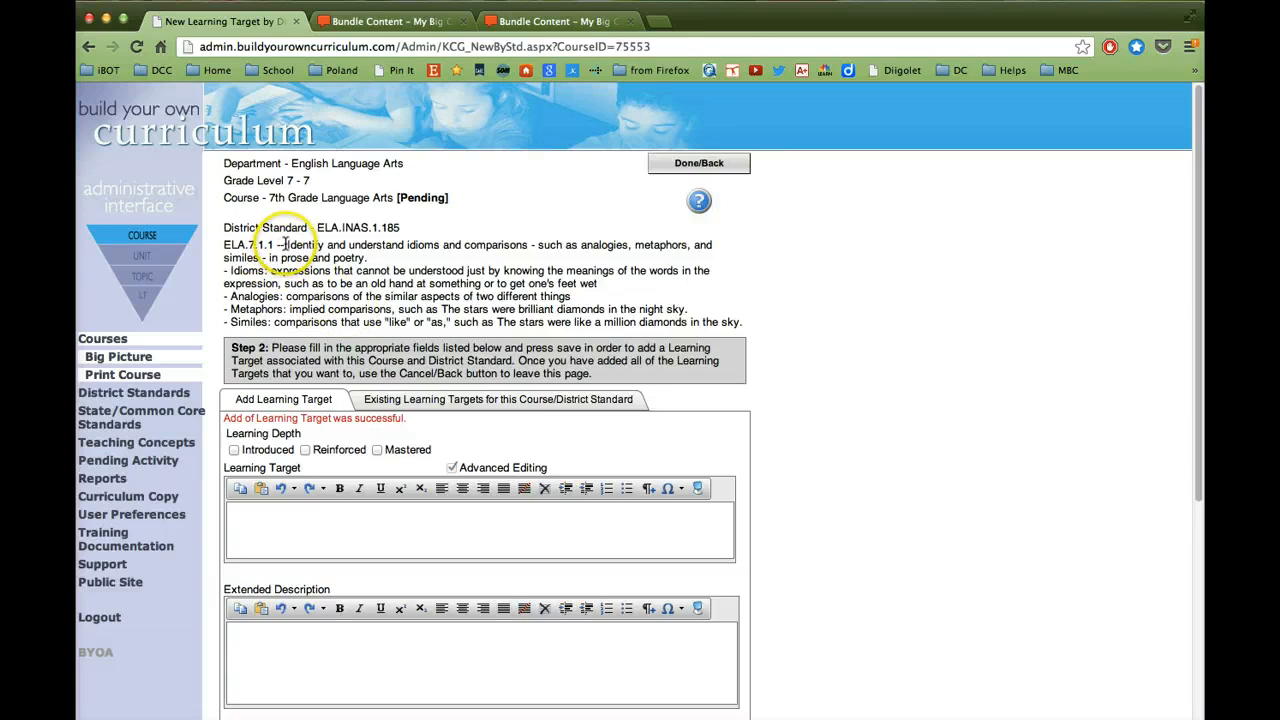
{"action": "left_click_drag", "start_coordinate": [285, 244], "coordinate": [576, 295]}
{"action": "key", "text": "super+c"}
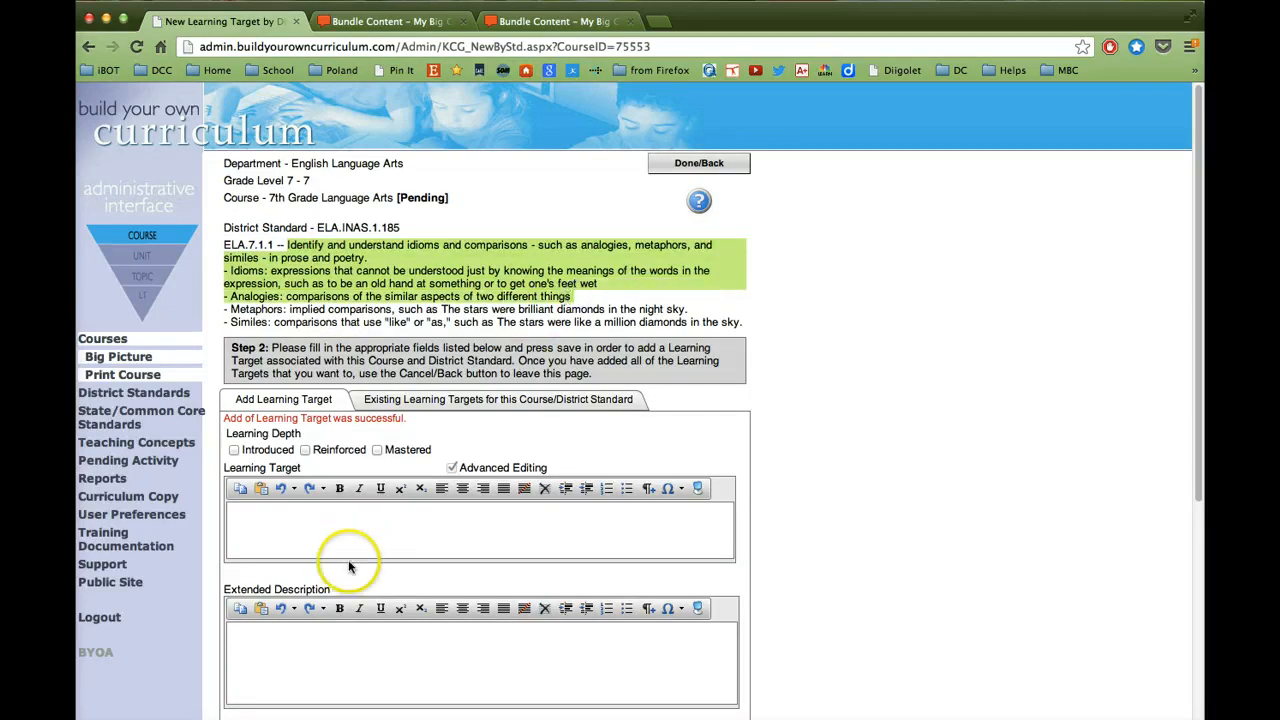
{"action": "left_click", "coordinate": [343, 530]}
{"action": "key", "text": "super+v"}
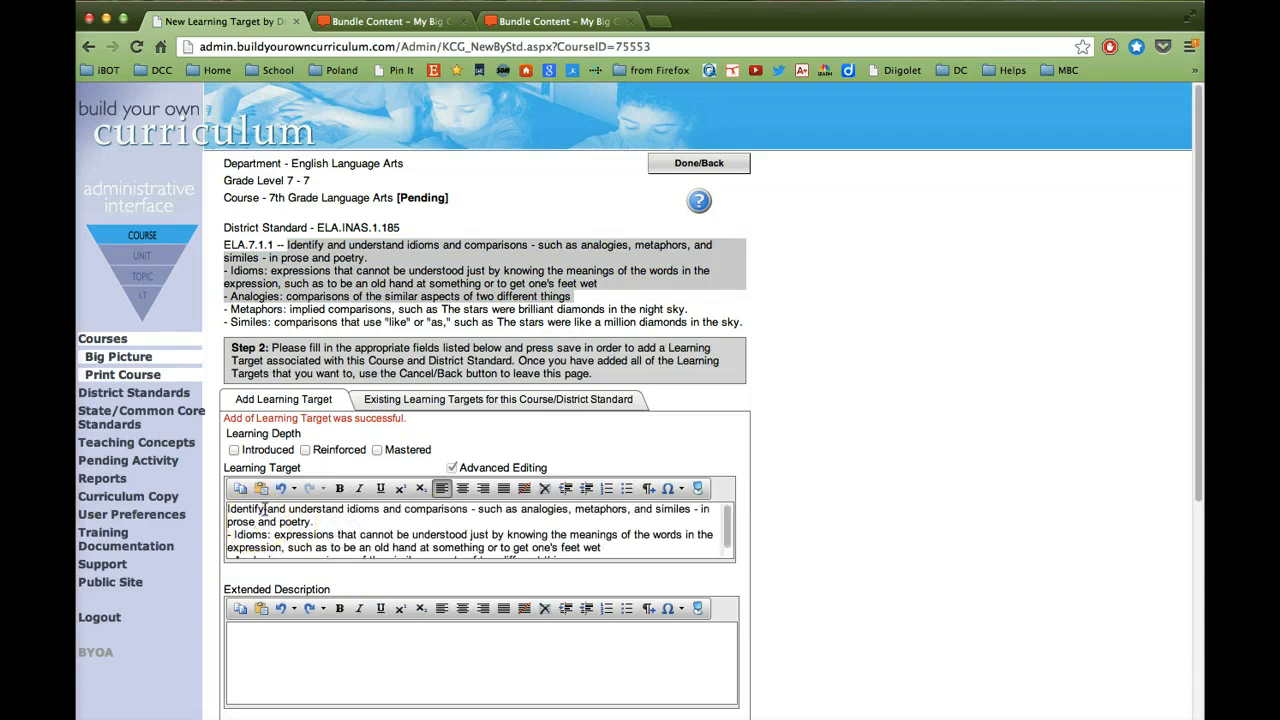
{"action": "left_click", "coordinate": [226, 510]}
{"action": "type", "text": "Students will"}
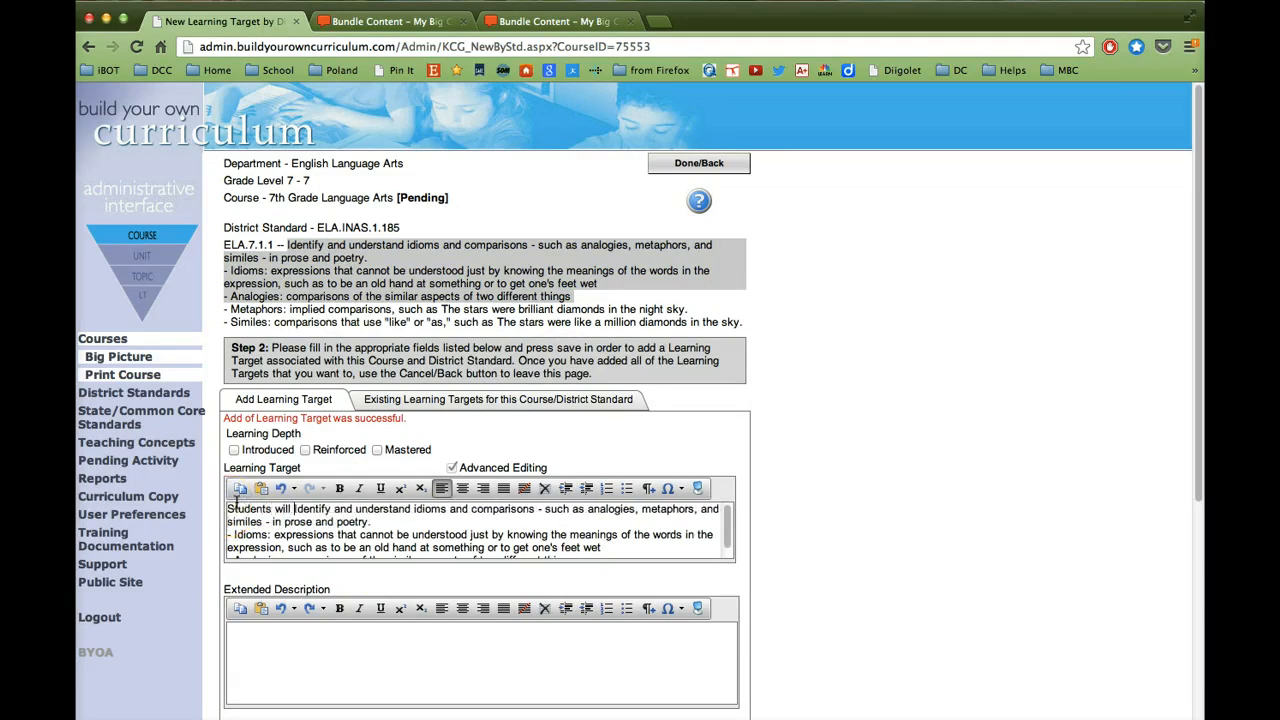
- Trim the learning target to "Students will identify and understand analogies: comparisons of the similar aspects of two different things."
{"action": "key", "text": "Delete"}
{"action": "type", "text": "i"}
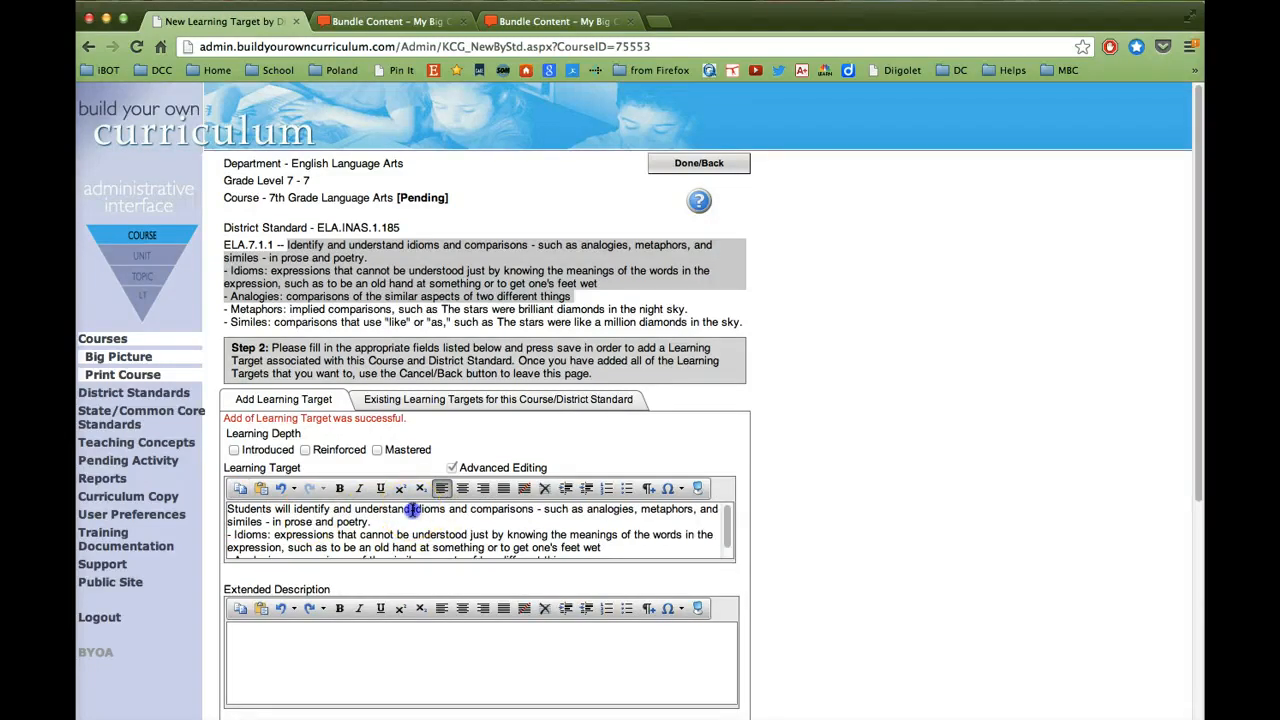
{"action": "left_click_drag", "start_coordinate": [413, 509], "coordinate": [447, 546]}
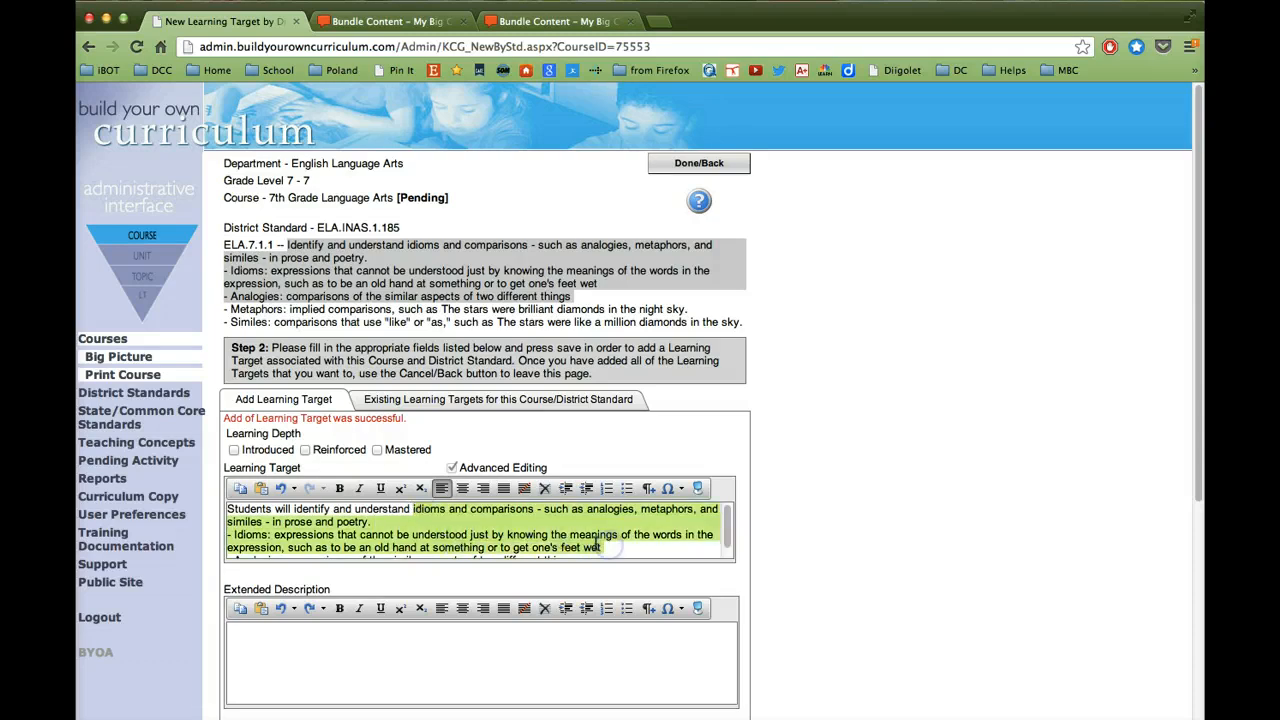
{"action": "key", "text": "BackSpace"}
{"action": "key", "text": "BackSpace"}
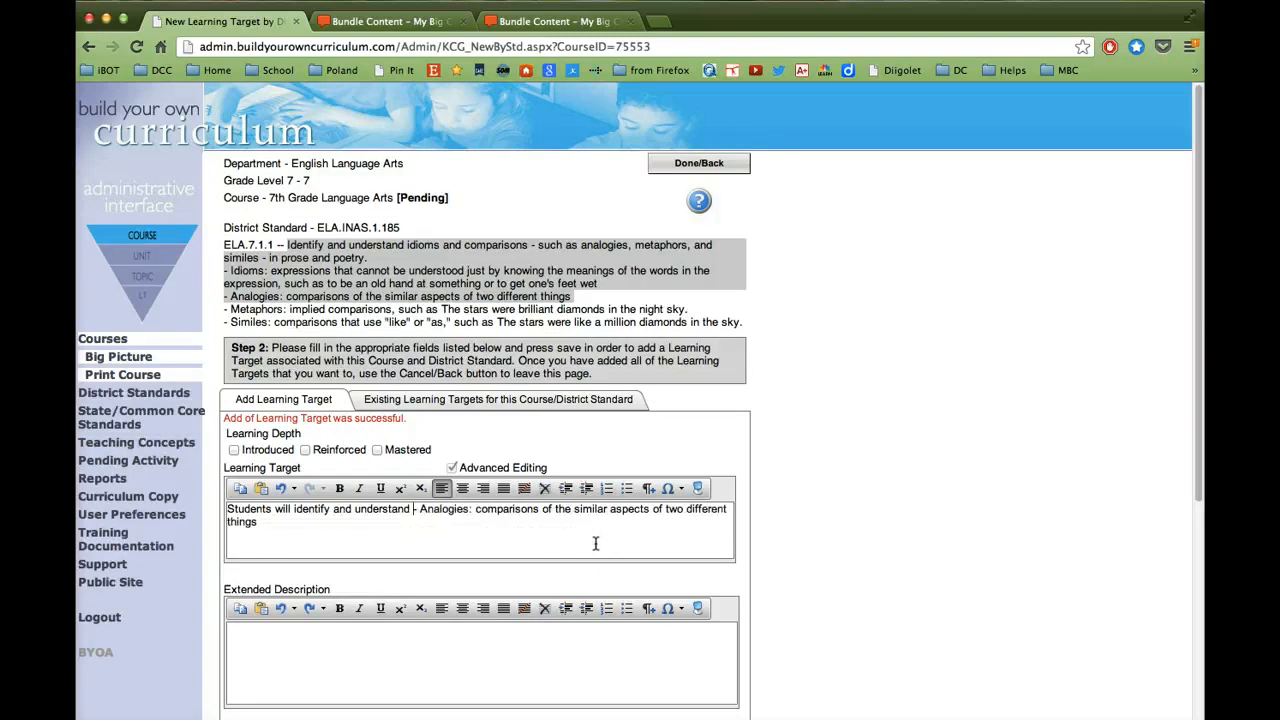
{"action": "key", "text": "shift+Right"}
{"action": "type", "text": "a"}
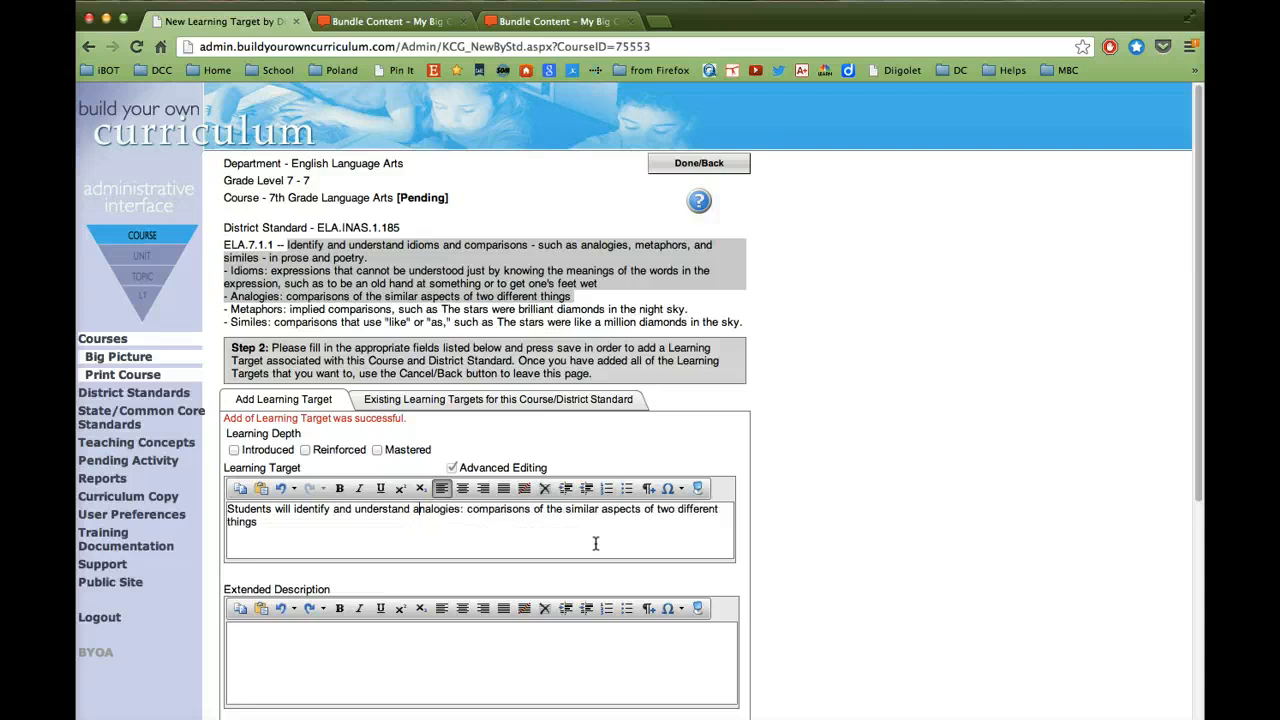
{"action": "left_click", "coordinate": [461, 537]}
- Save the analogies learning target and view the existing targets for this district standard
{"action": "scroll", "coordinate": [465, 591], "scroll_direction": "down", "scroll_amount": 5}
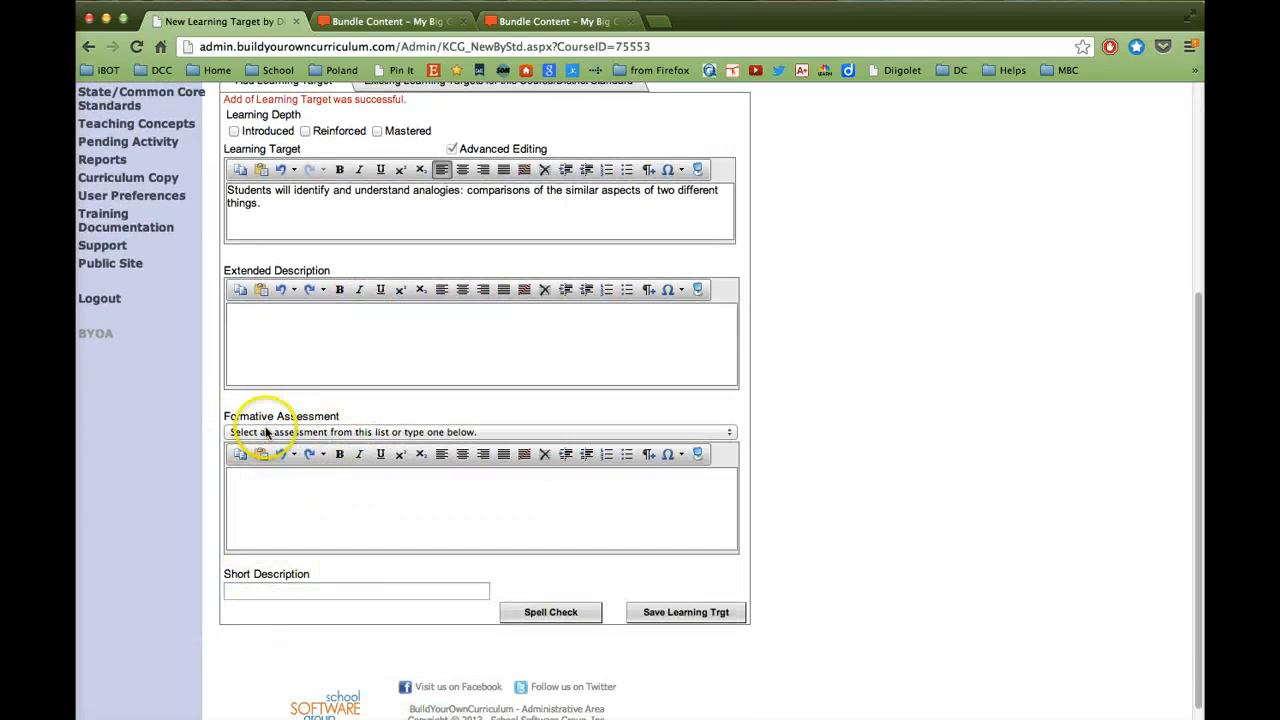
{"action": "left_click", "coordinate": [655, 612]}
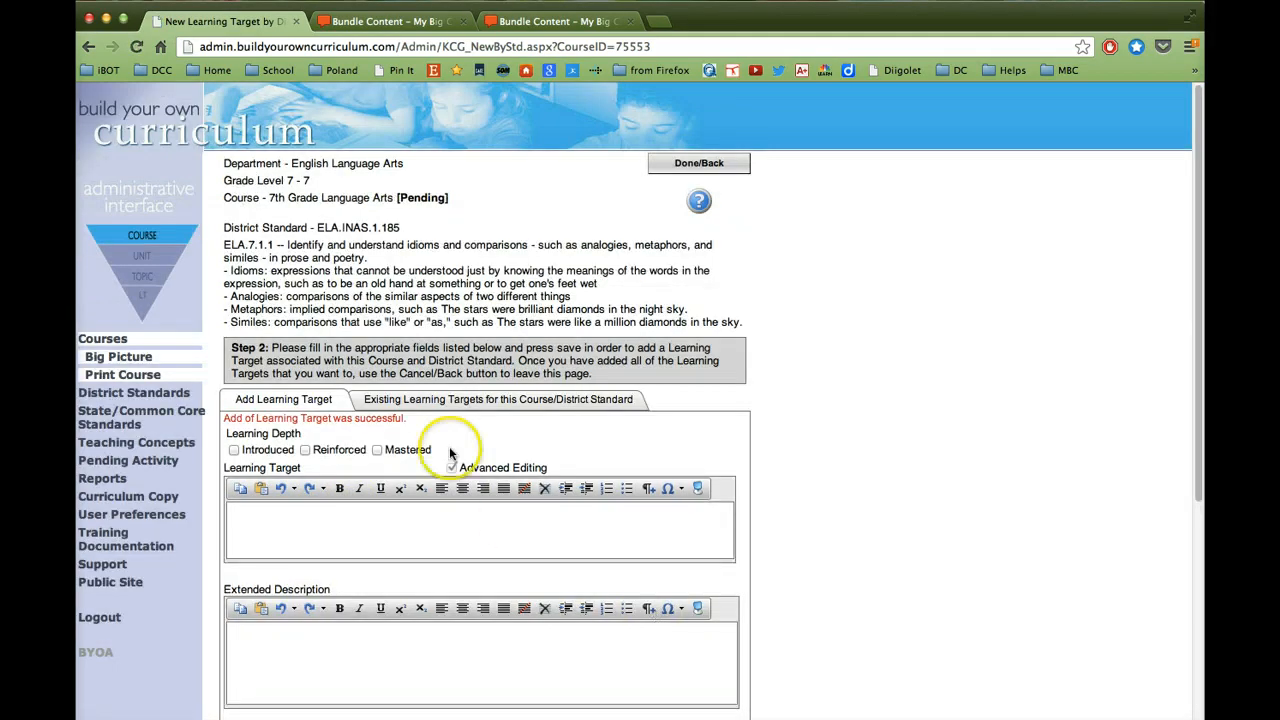
{"action": "left_click", "coordinate": [430, 399]}
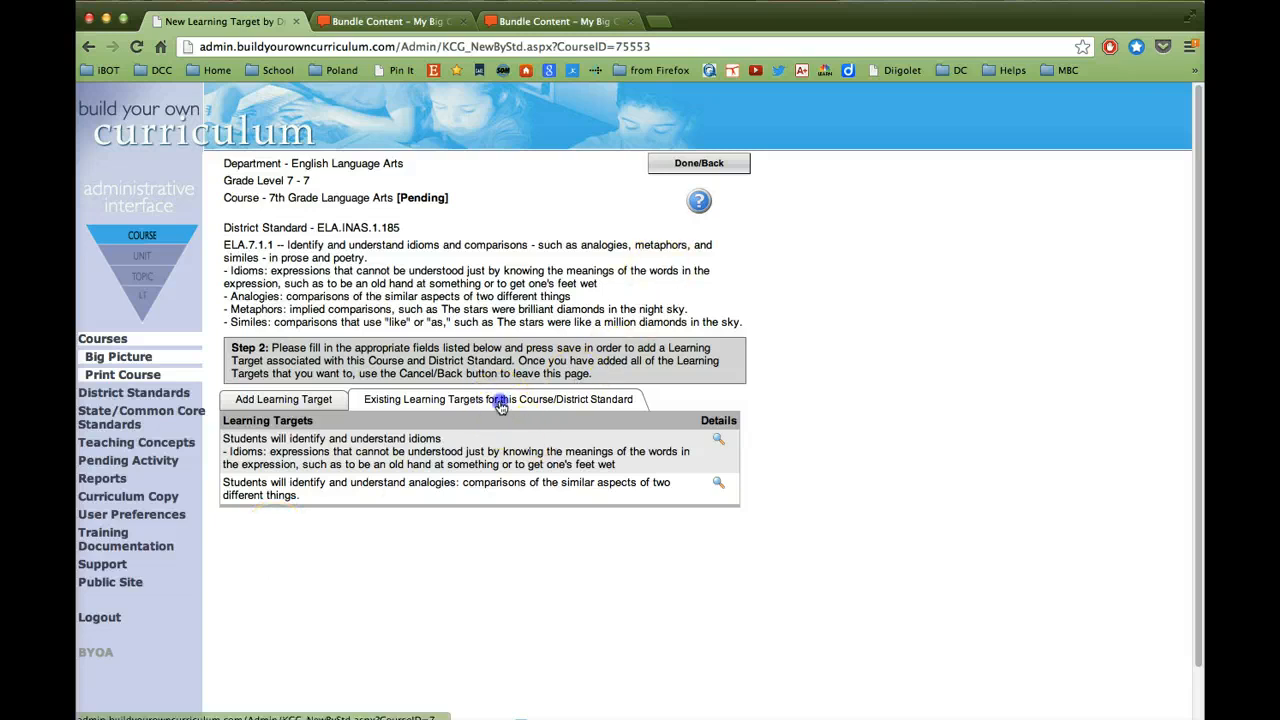
- Return to the course's learning target list and review the targets under standard ELA.7.1.1
{"action": "left_click", "coordinate": [672, 164]}
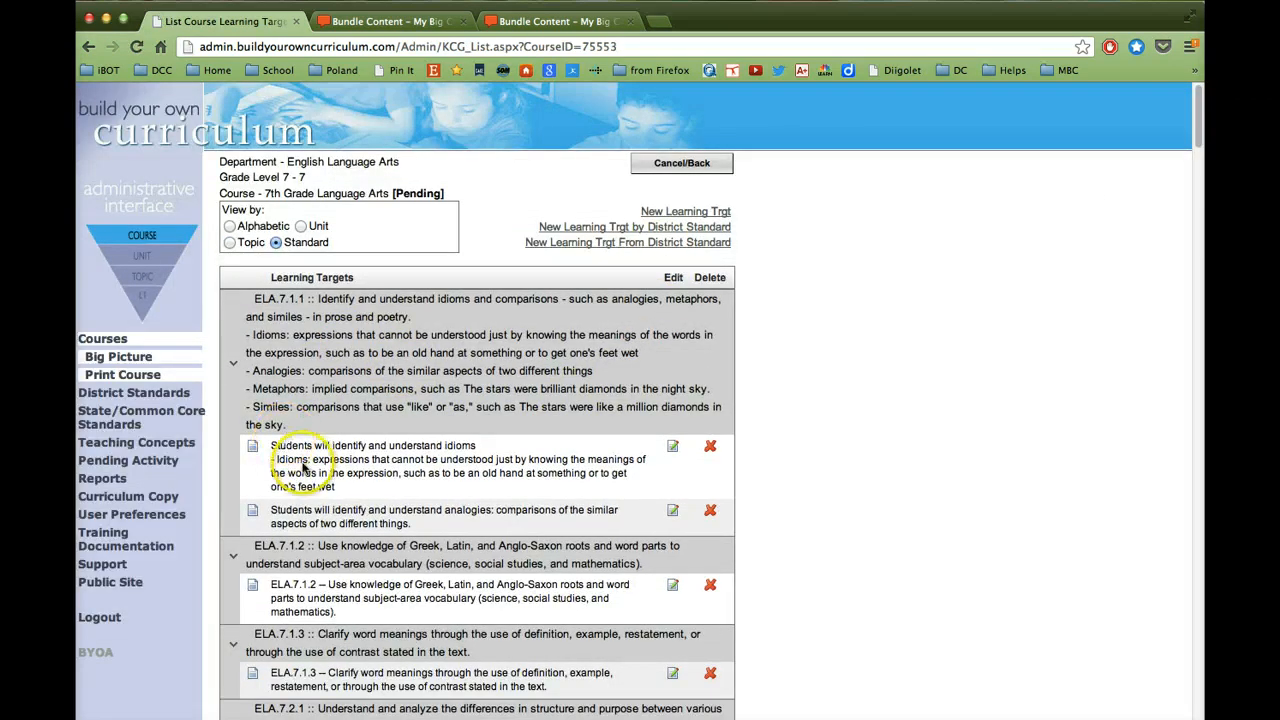
{"action": "left_click", "coordinate": [293, 521]}
{"action": "left_click_drag", "start_coordinate": [293, 521], "coordinate": [280, 463]}
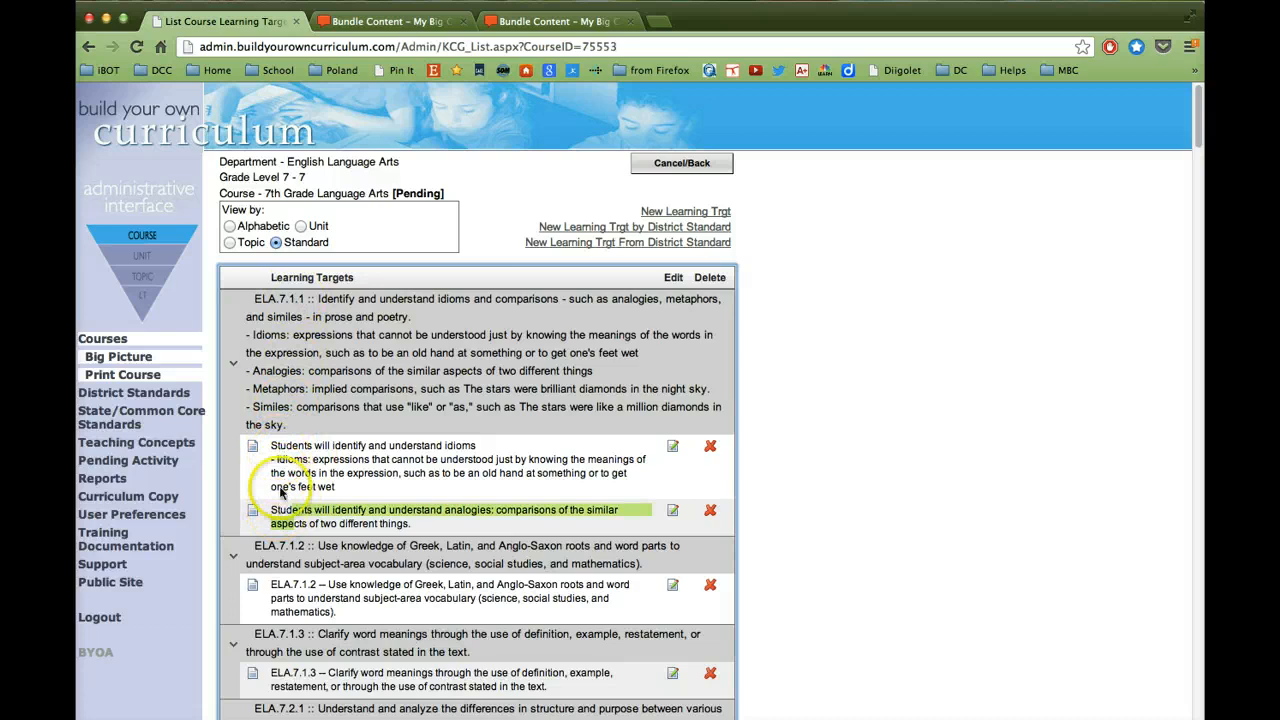
{"action": "scroll", "coordinate": [294, 519], "scroll_direction": "down", "scroll_amount": 2}
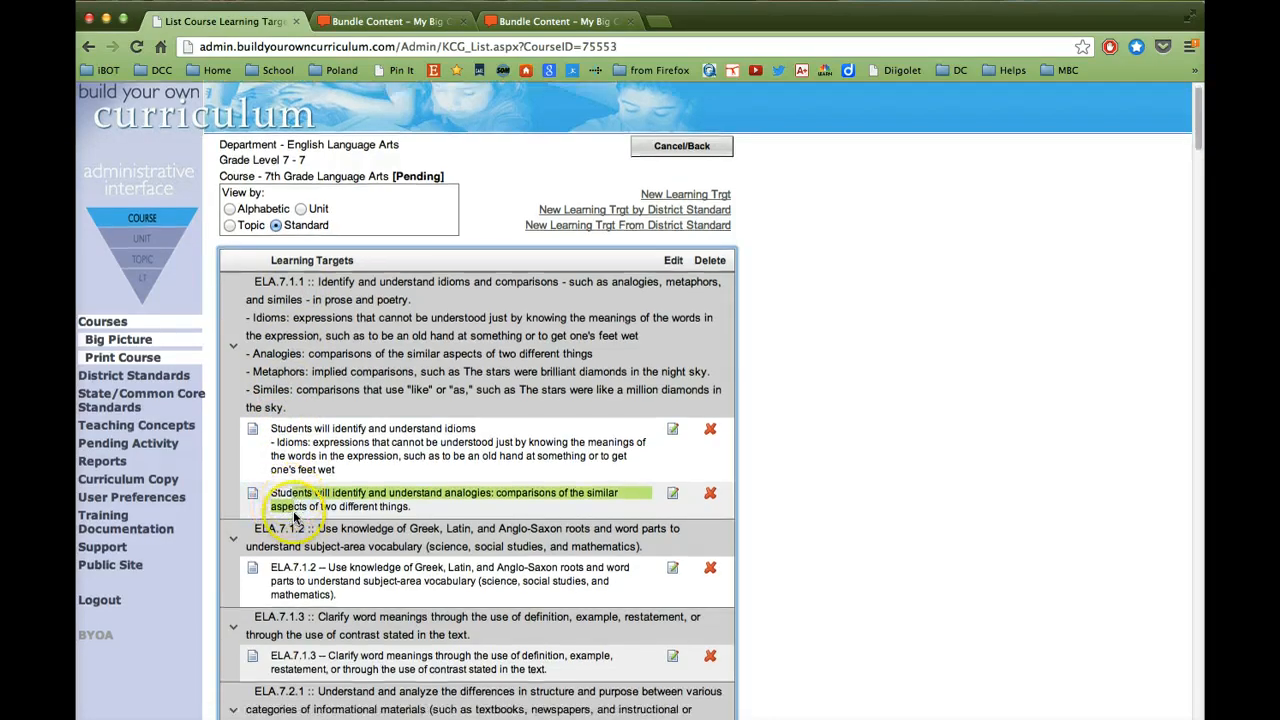
{"action": "scroll", "coordinate": [295, 516], "scroll_direction": "up", "scroll_amount": 2}
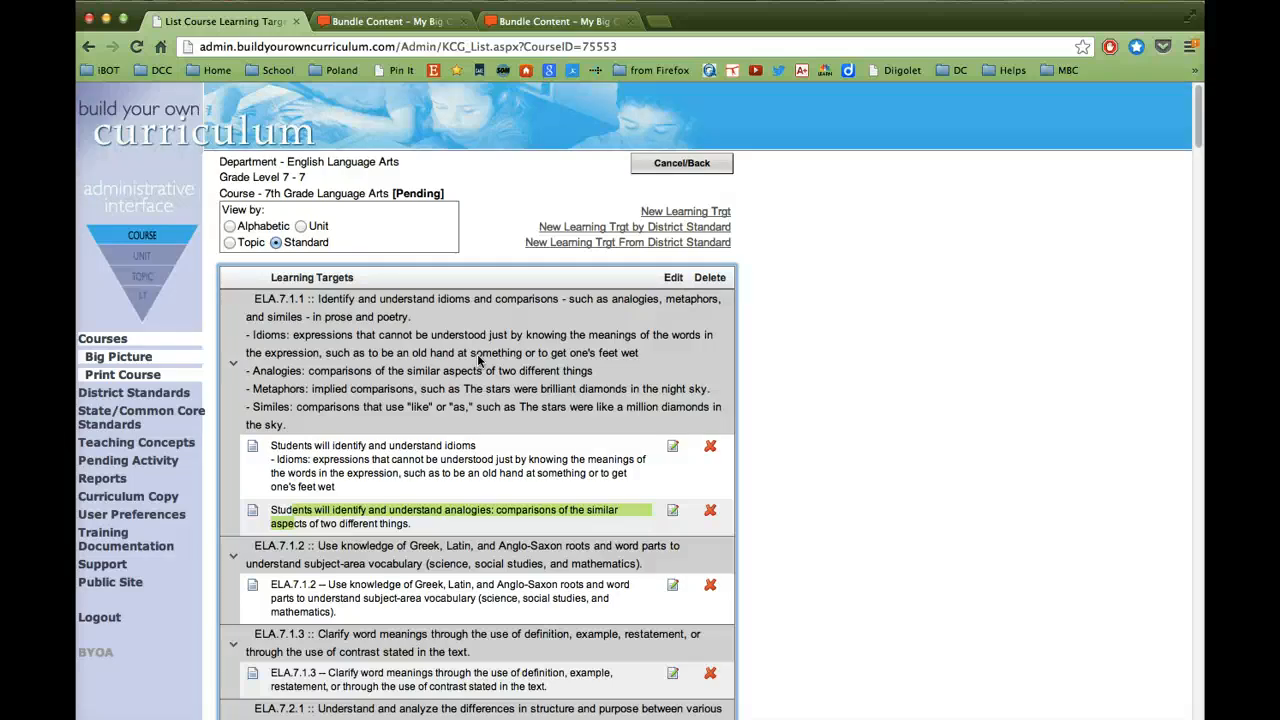
- Start new learning targets copied from district standards, filter the area to Common Core State Standards, and select all listed standards
{"action": "left_click", "coordinate": [571, 243]}
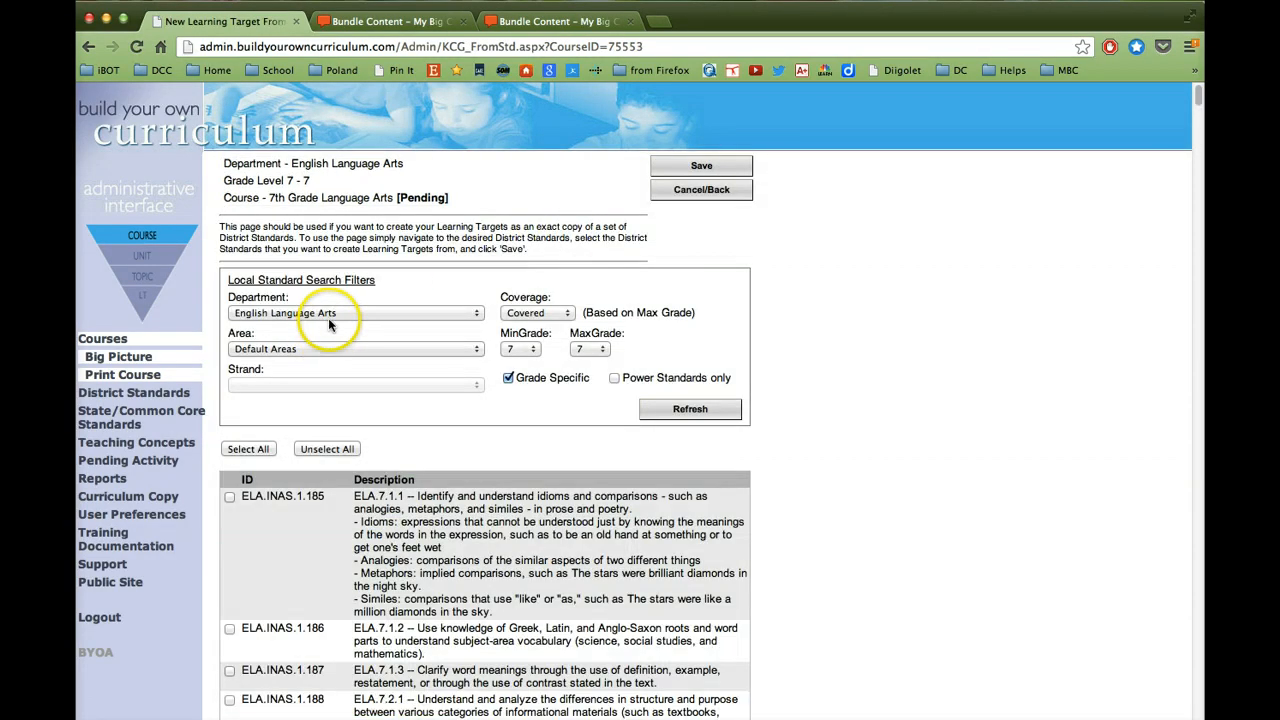
{"action": "left_click", "coordinate": [323, 349]}
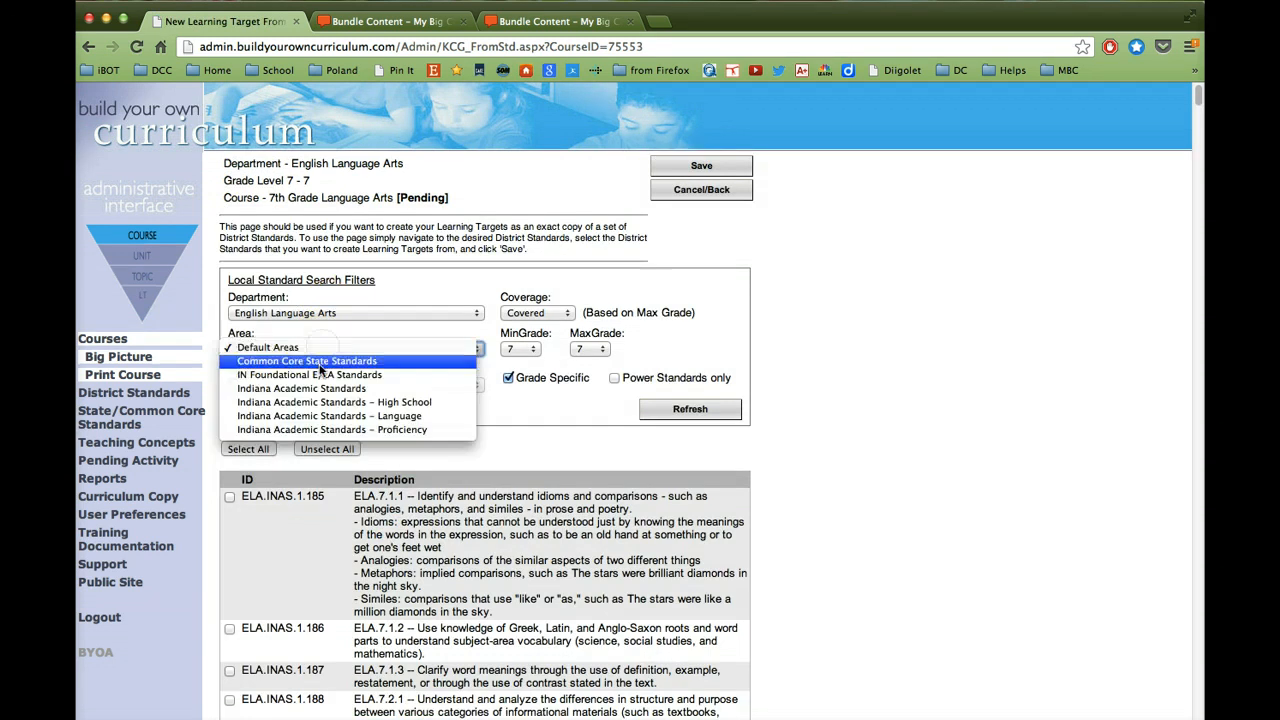
{"action": "left_click", "coordinate": [325, 364]}
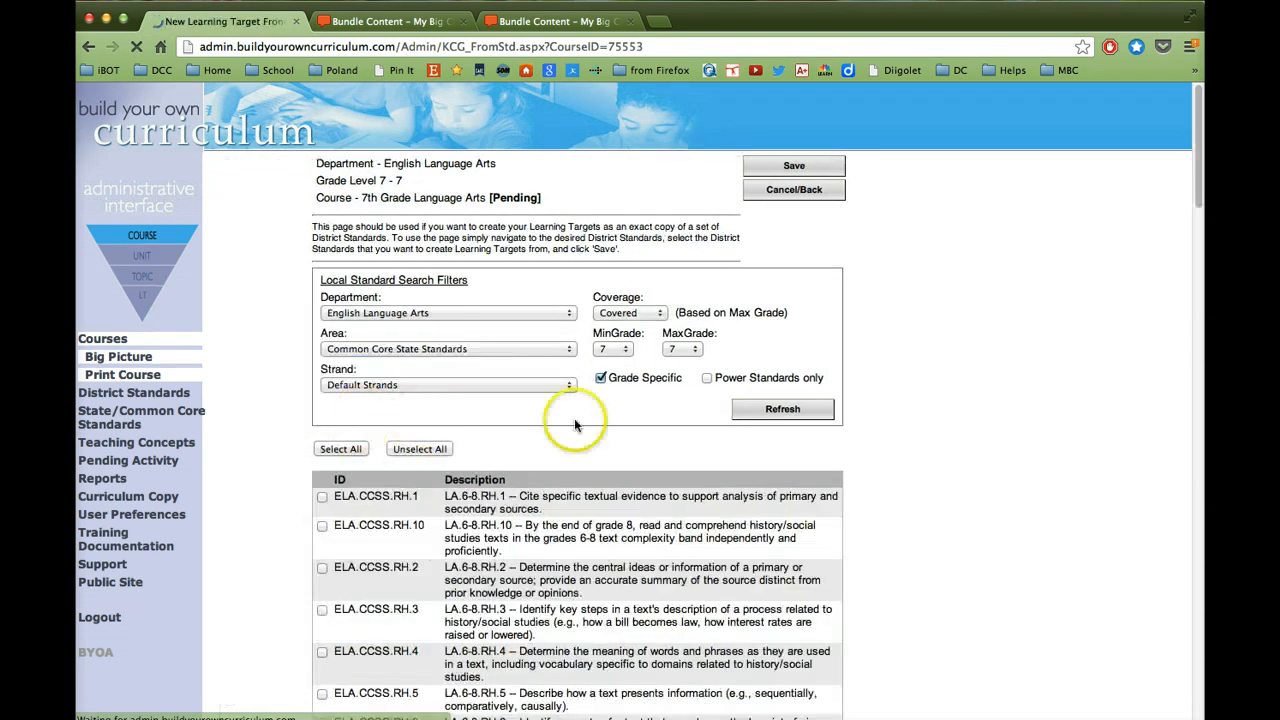
{"action": "left_click", "coordinate": [355, 448]}
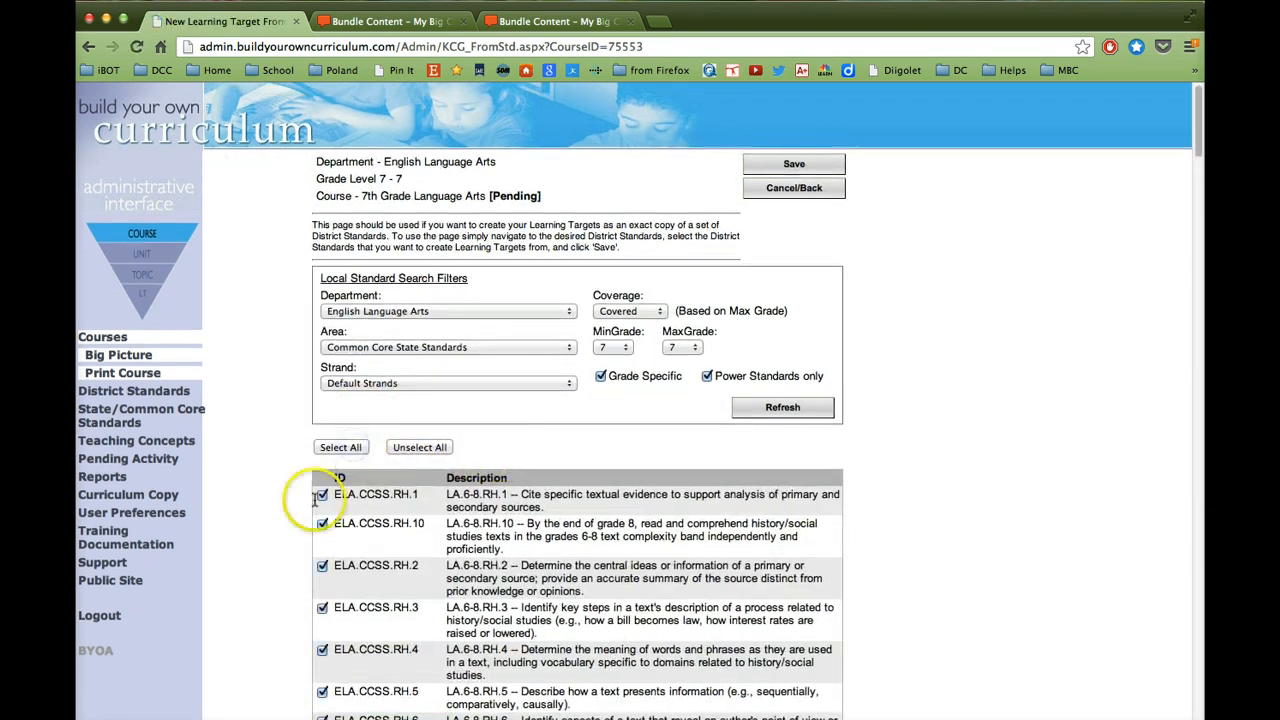
- Review the selected Common Core standards and save them as learning targets for the course
{"action": "scroll", "coordinate": [470, 500], "scroll_direction": "down", "scroll_amount": 2}
{"action": "scroll", "coordinate": [470, 512], "scroll_direction": "down", "scroll_amount": 10}
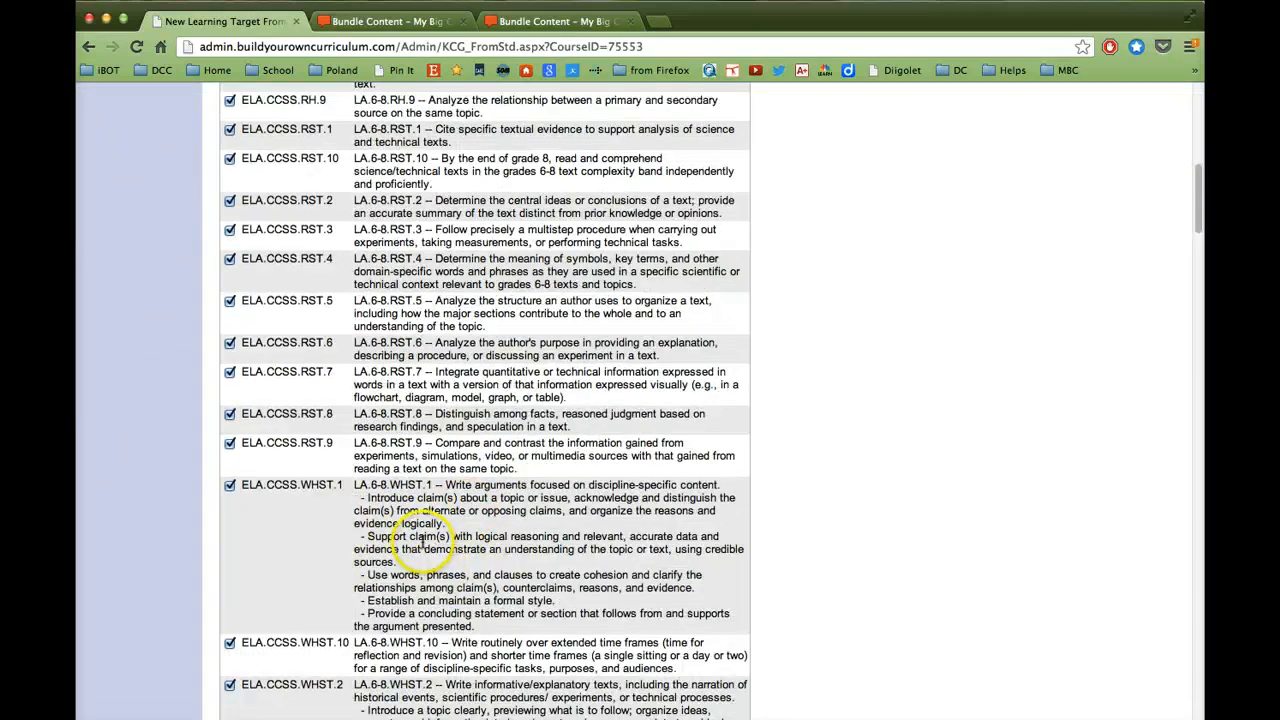
{"action": "scroll", "coordinate": [432, 527], "scroll_direction": "up", "scroll_amount": 12}
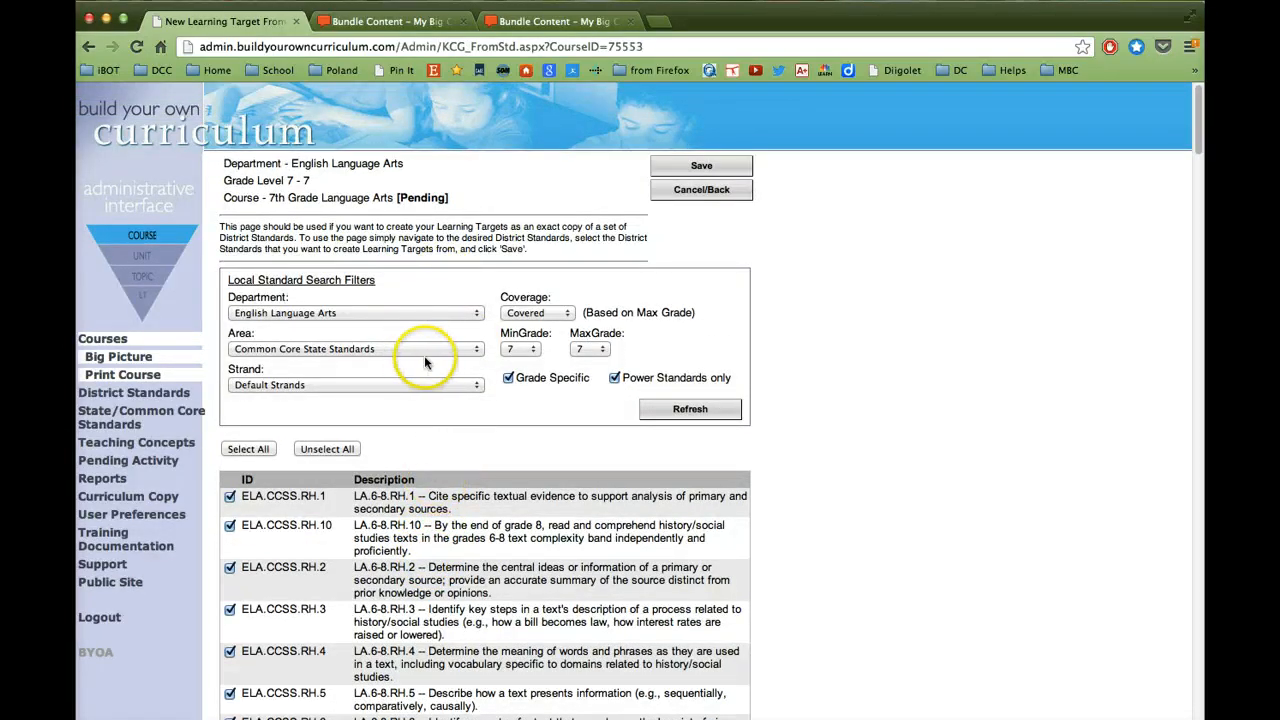
{"action": "left_click", "coordinate": [699, 166]}
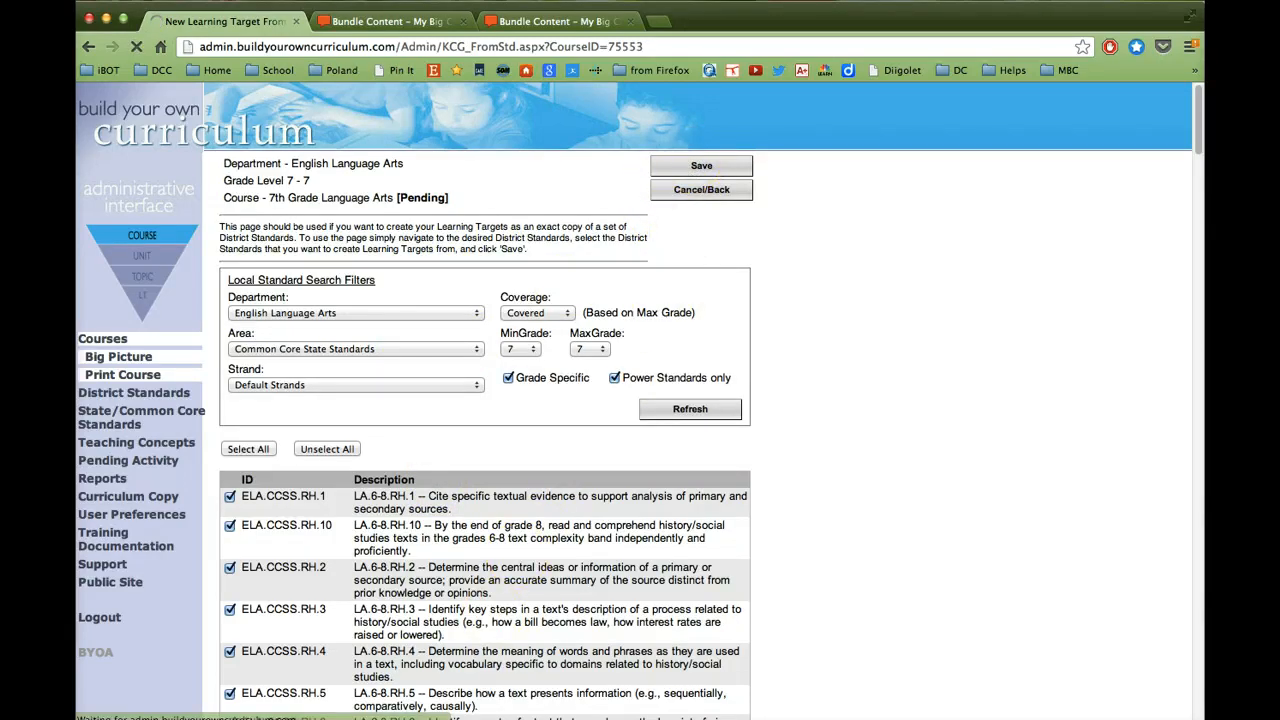